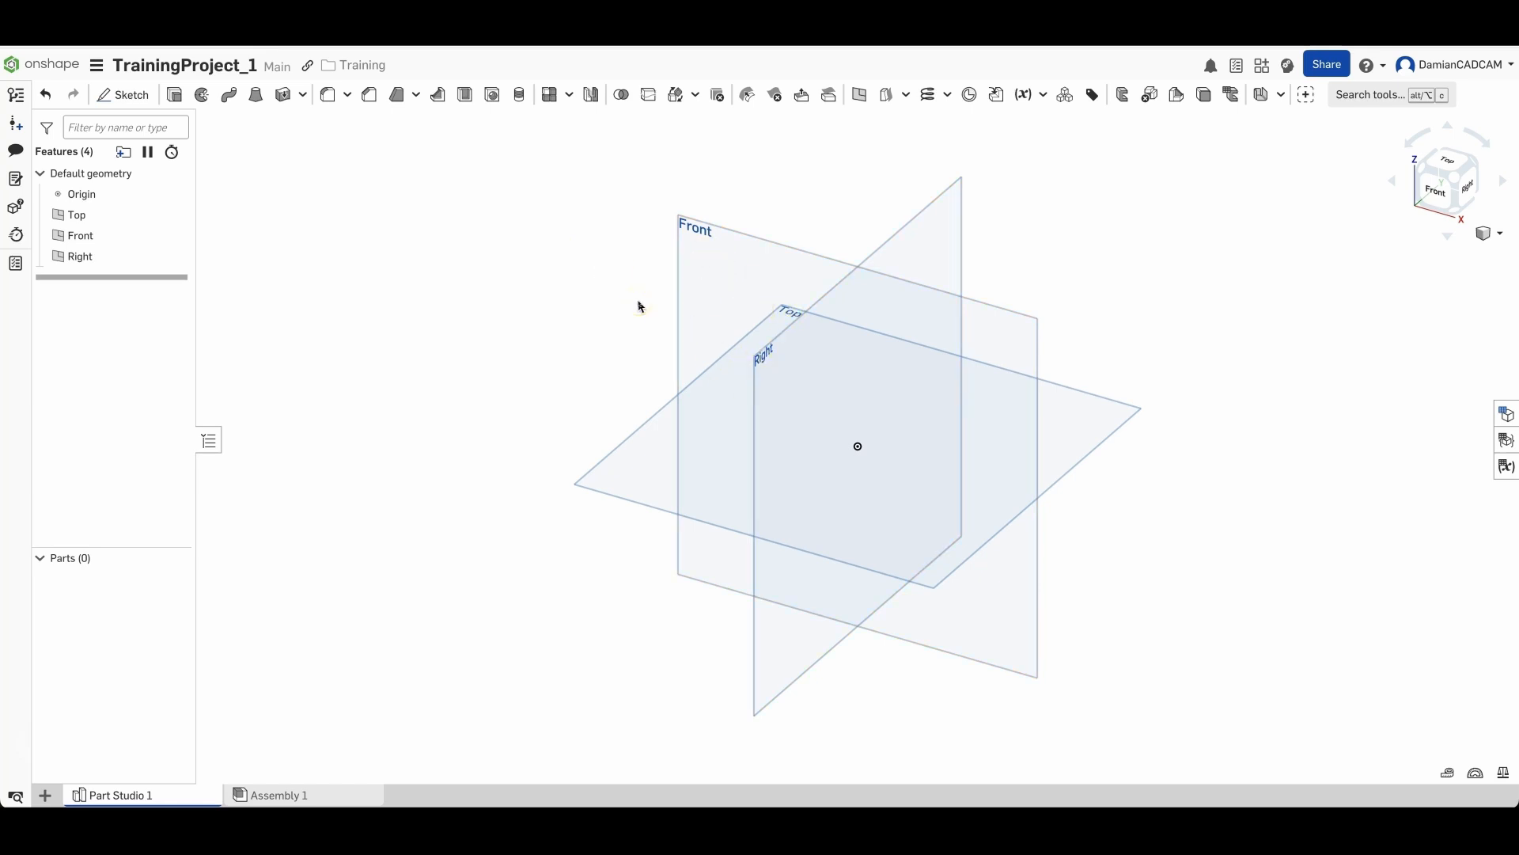
# - Create a new sketch on the Top plane
pyautogui.moveTo(586, 307); pyautogui.dragTo(591, 333, button='middle')
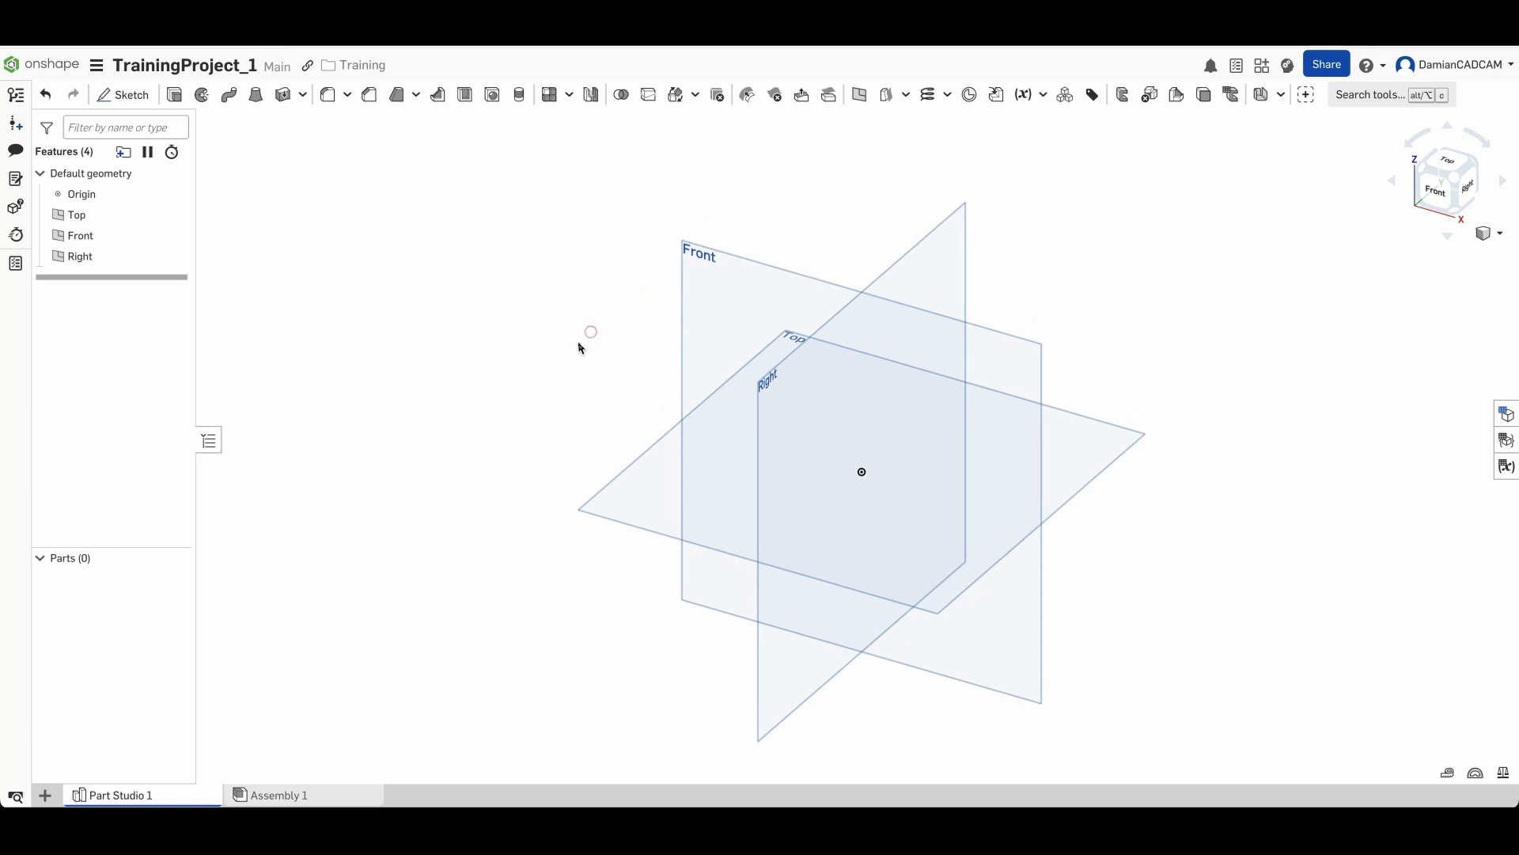
pyautogui.click(638, 519)
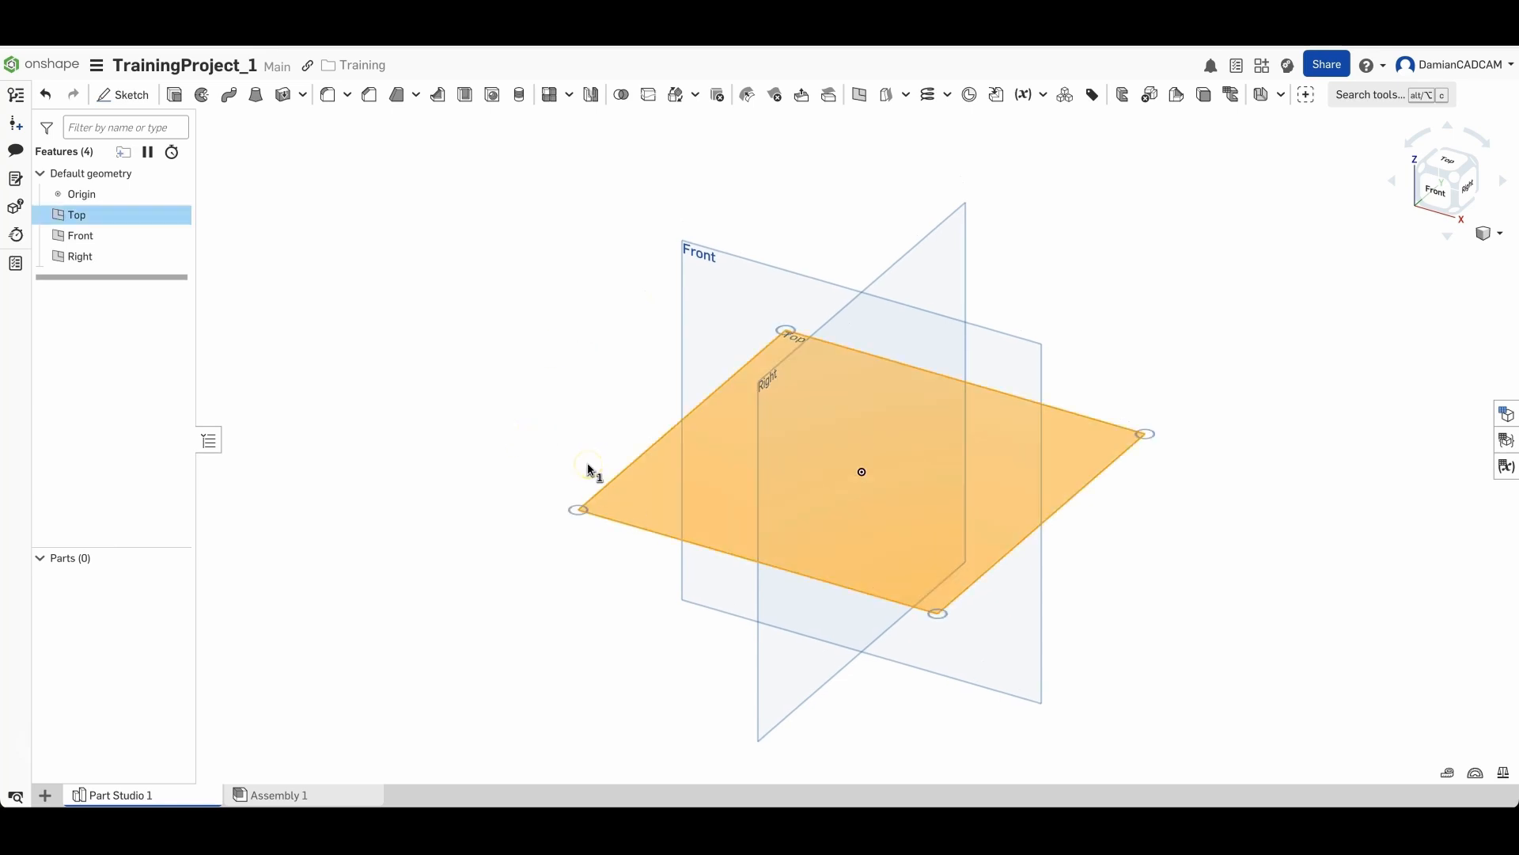
pyautogui.click(129, 96)
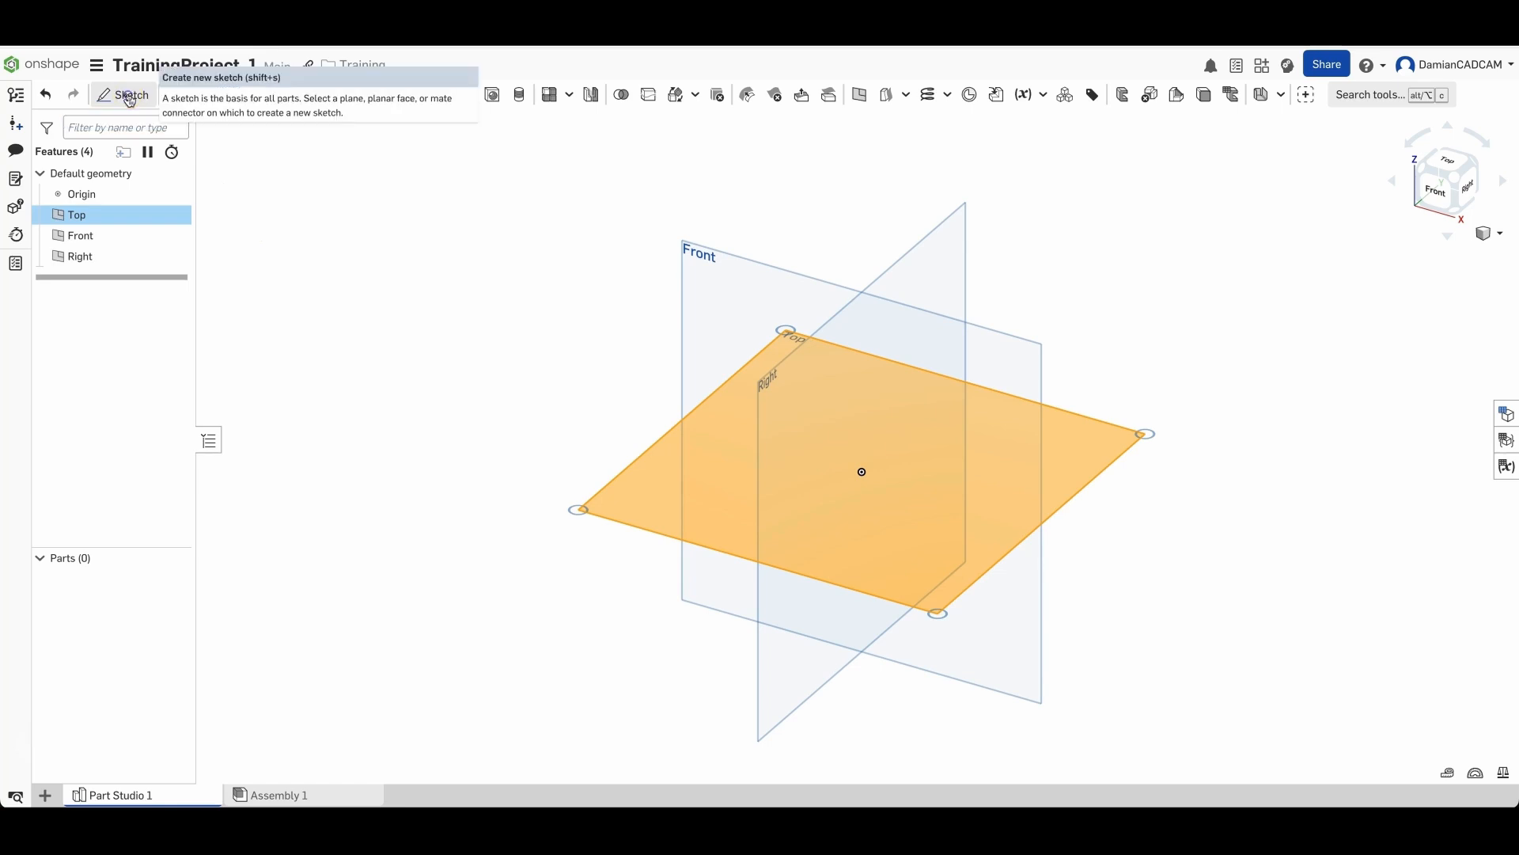
pyautogui.click(129, 98)
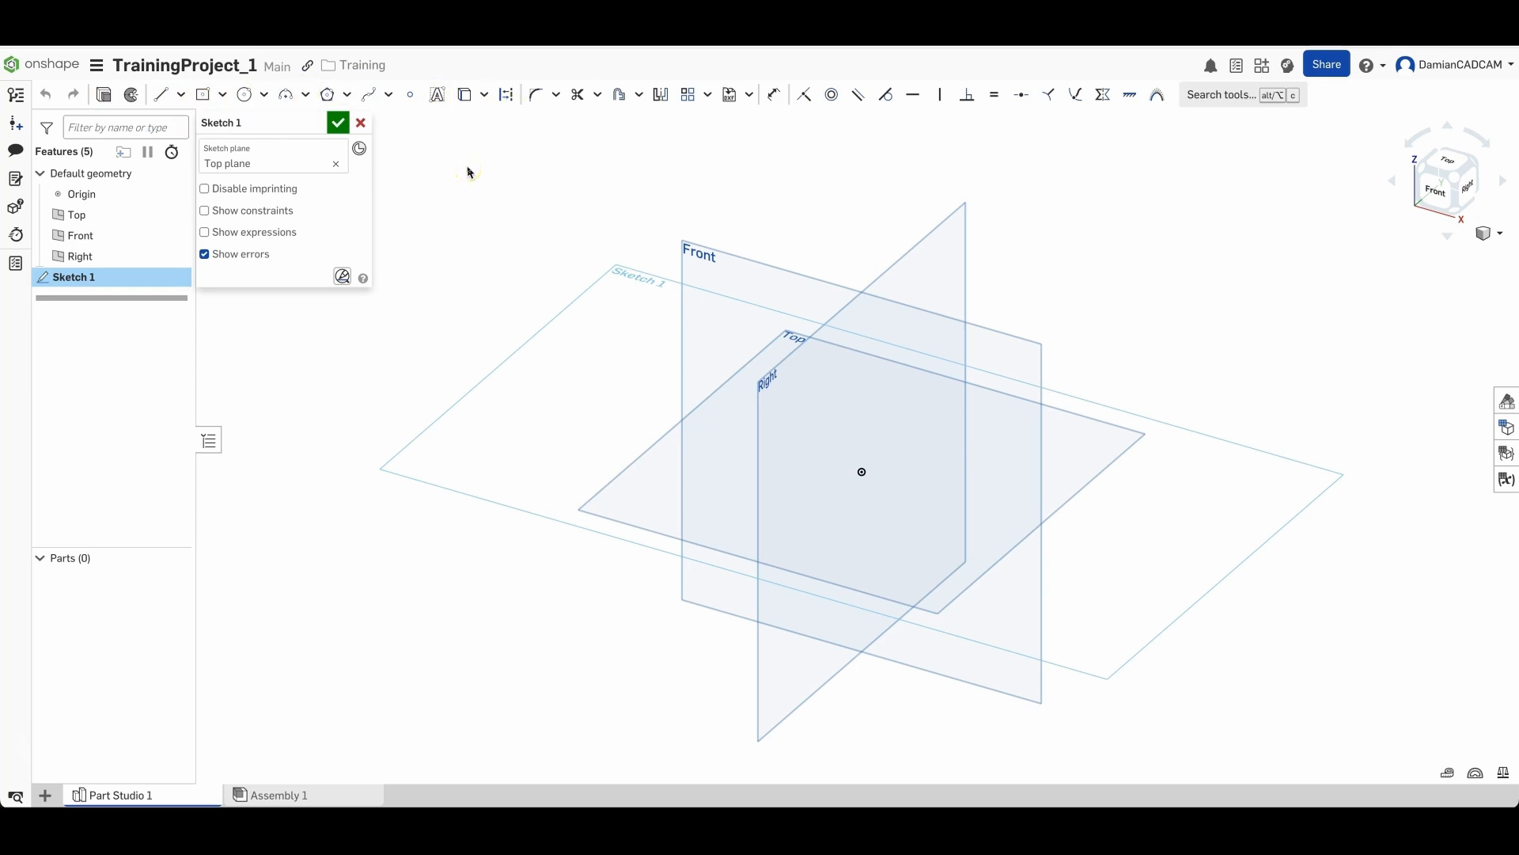
# - Hide the Front and Right planes so only the Top plane remains visible
pyautogui.click(583, 227)
pyautogui.click(411, 372)
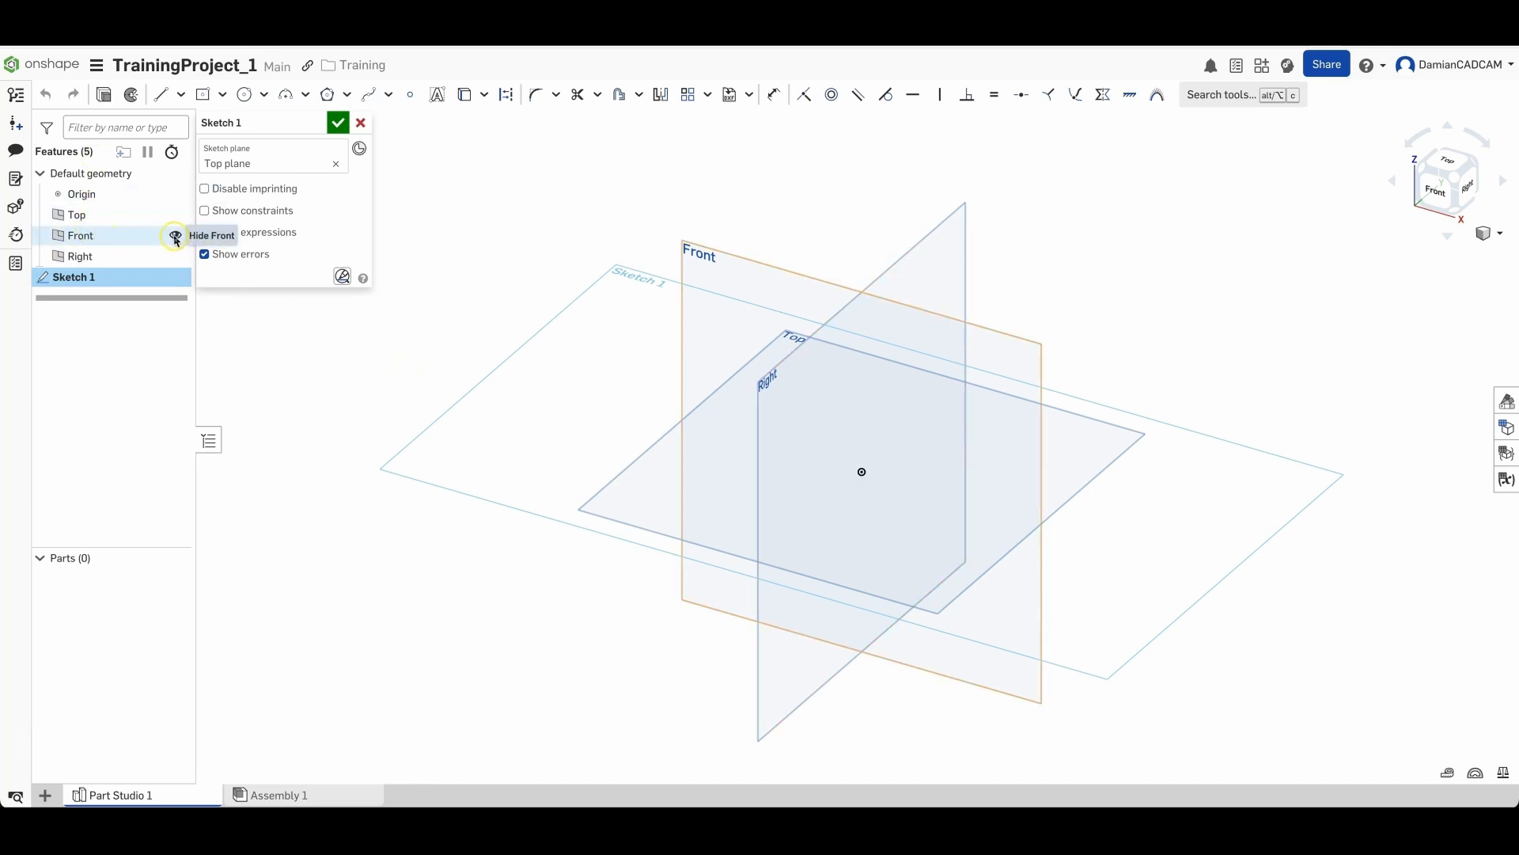
pyautogui.click(175, 237)
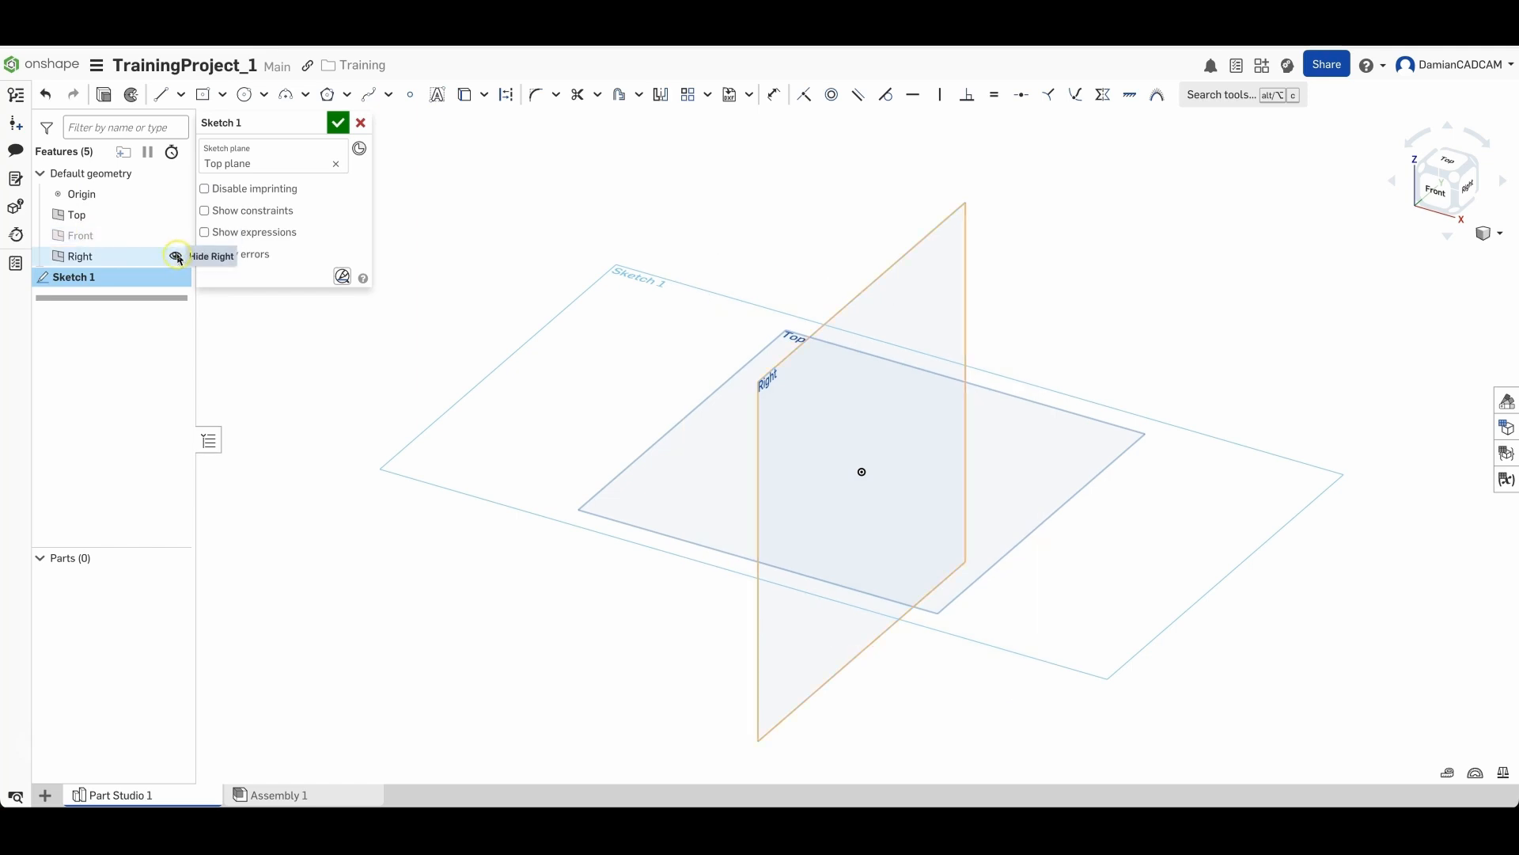
pyautogui.click(177, 257)
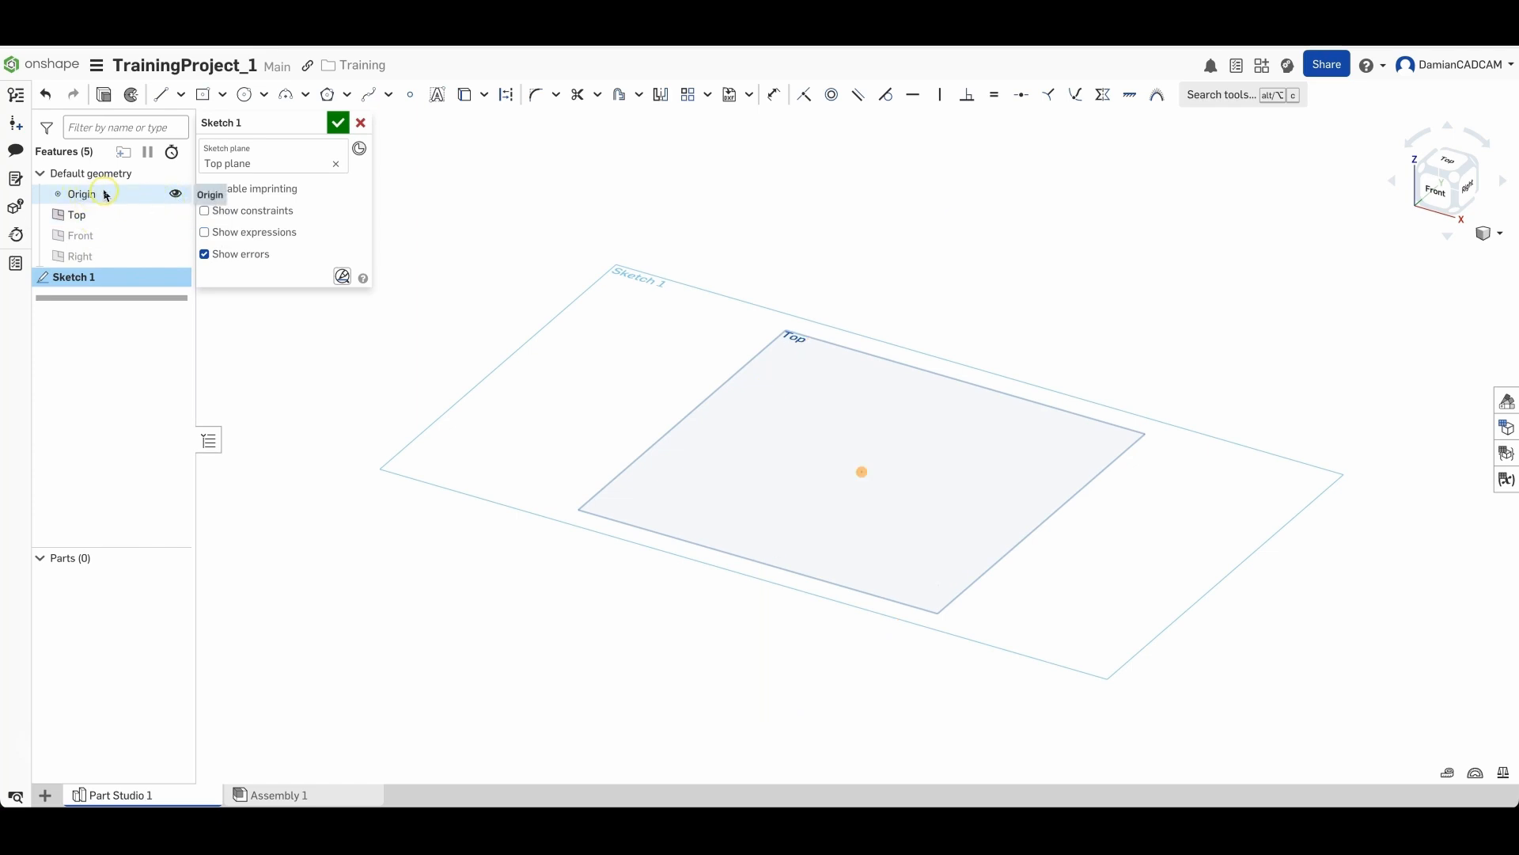
pyautogui.click(136, 197)
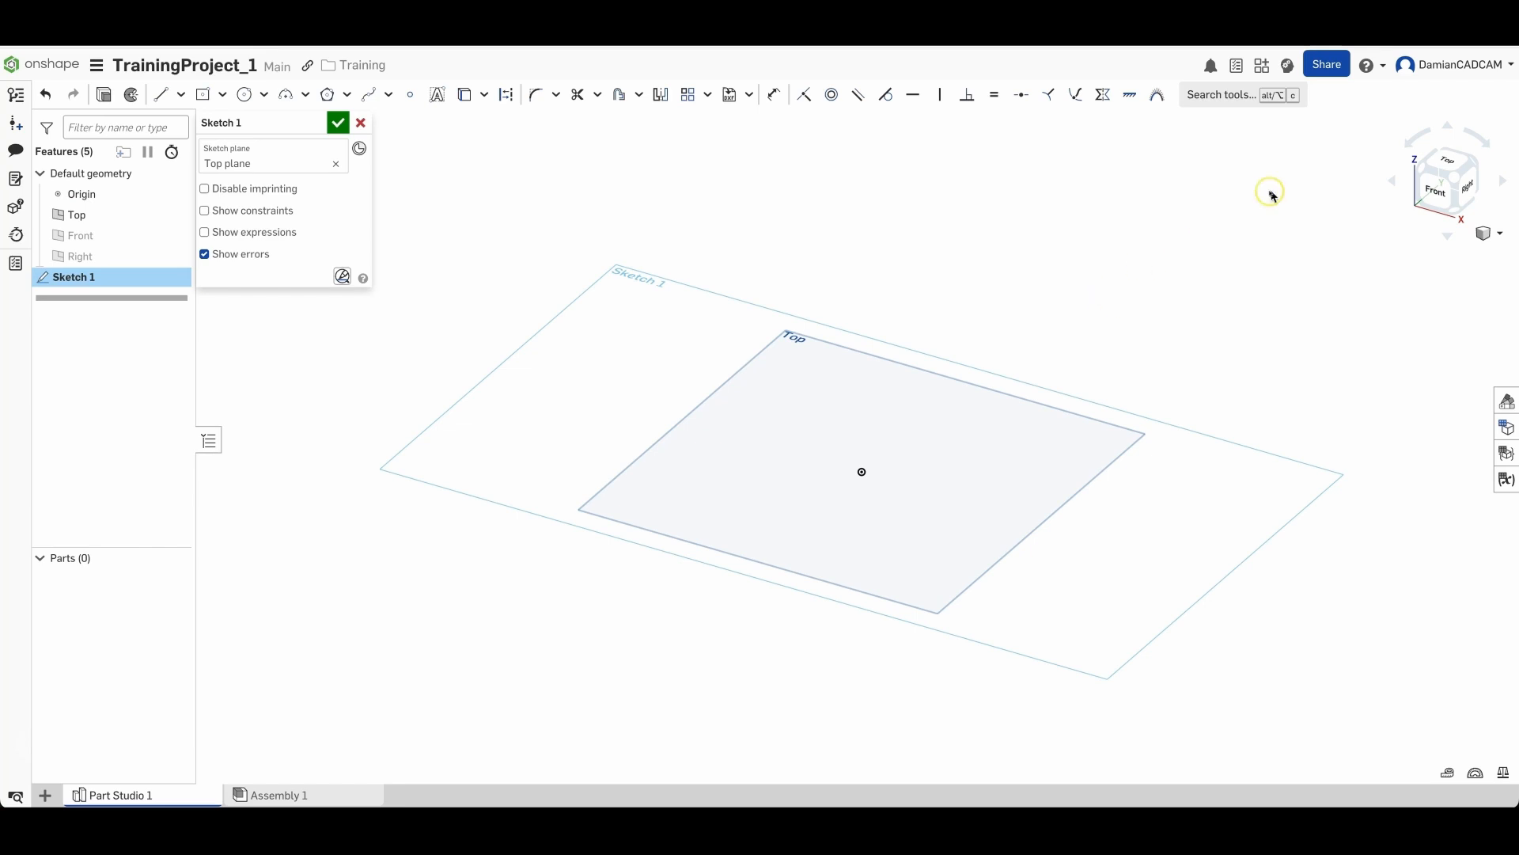
# - Switch the view to look straight down onto the Top plane
pyautogui.click(1452, 164)
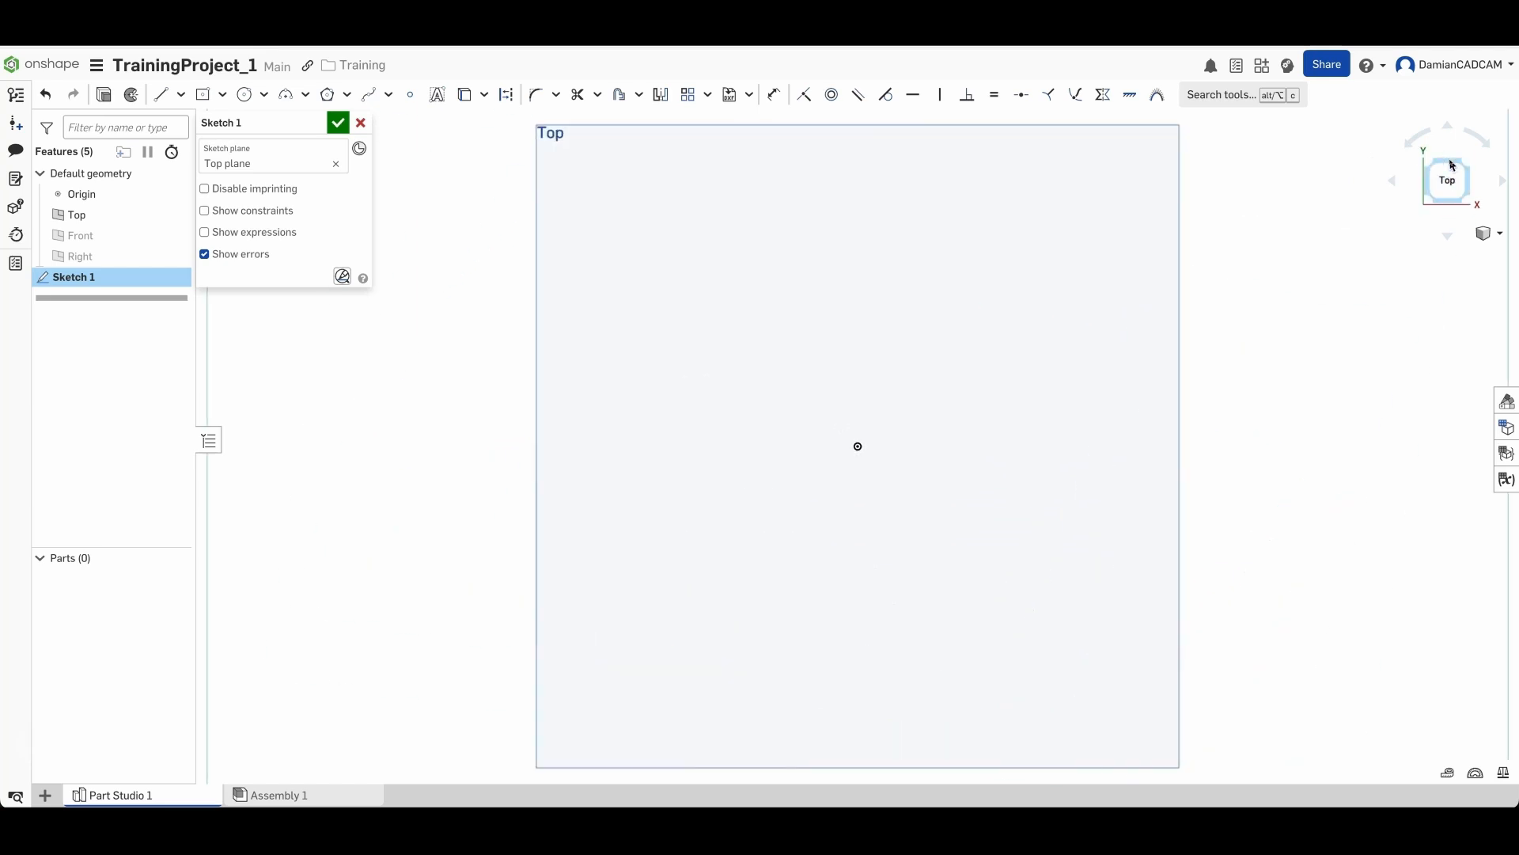
pyautogui.click(1446, 175)
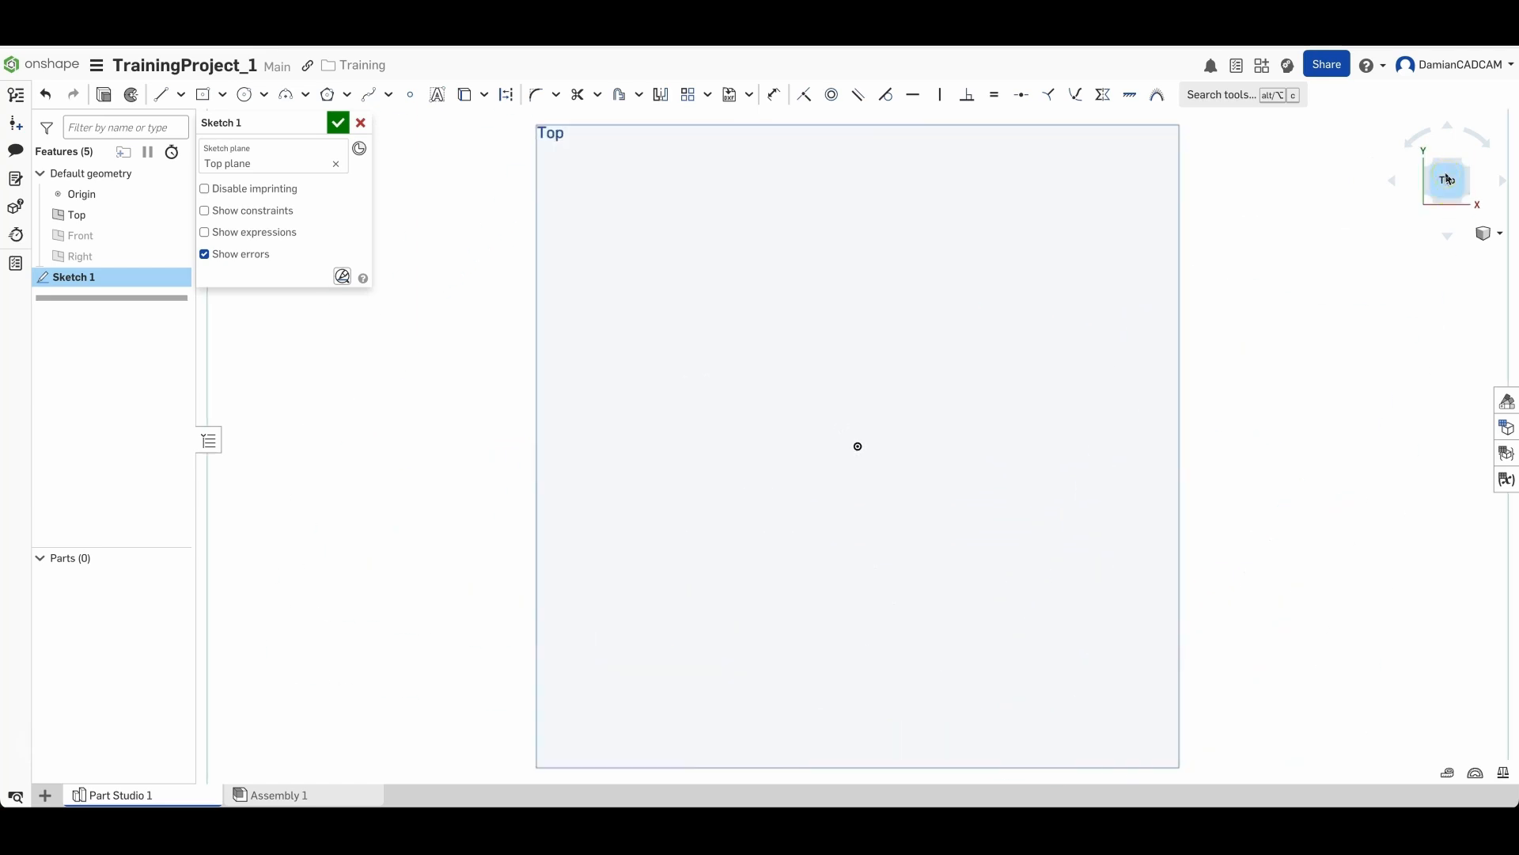
pyautogui.click(1450, 184)
pyautogui.scroll(1, 983, 353)
pyautogui.scroll(-5, 978, 353)
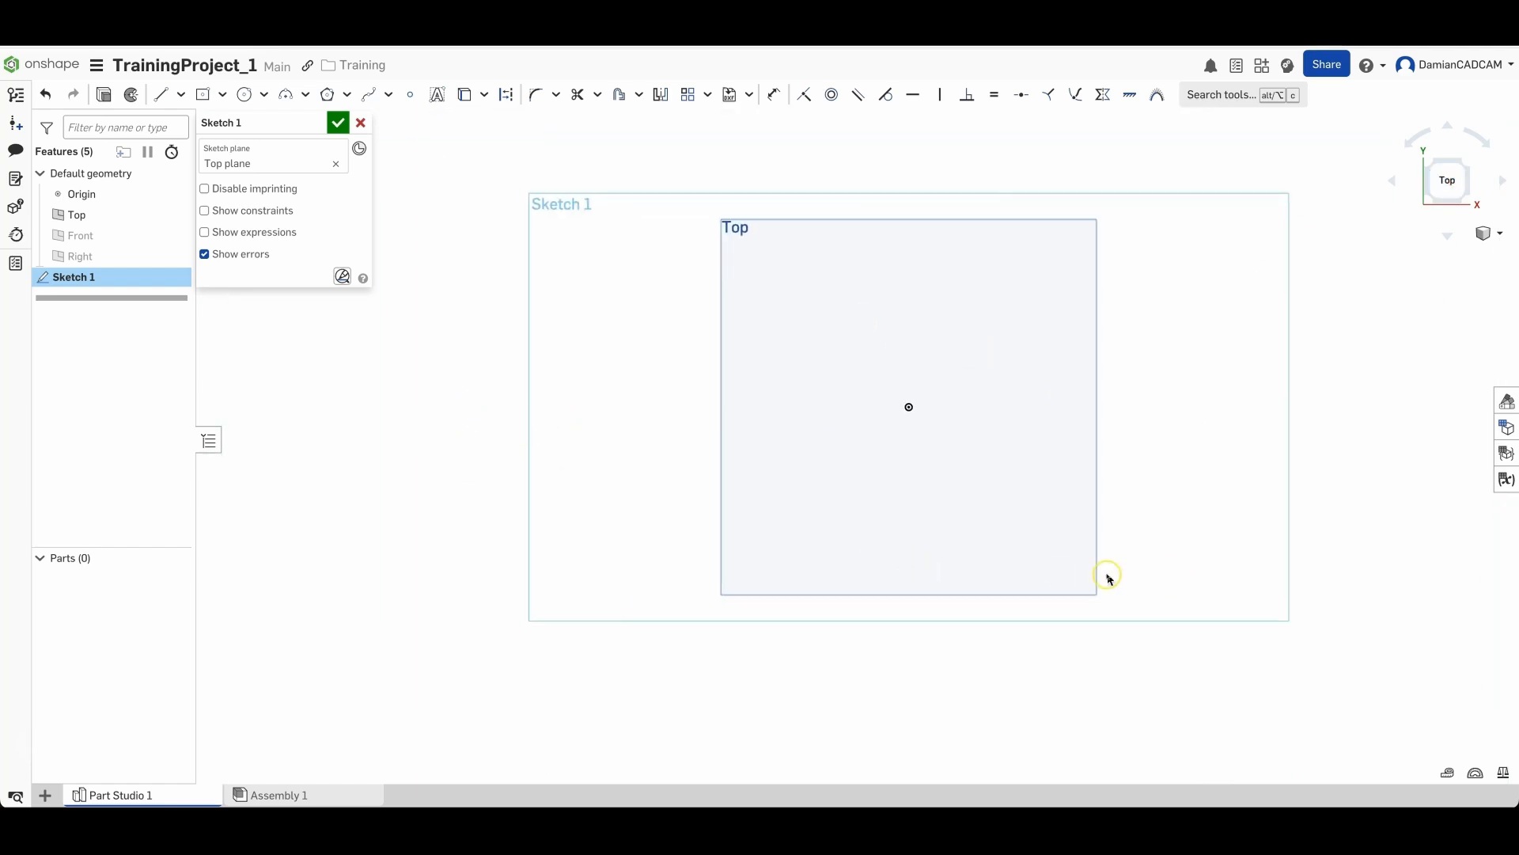
# - Tilt the view away and return it normal to the sketch plane
pyautogui.moveTo(976, 638)
pyautogui.mouseDown(button='right')
pyautogui.moveTo(889, 577)
pyautogui.moveTo(981, 581)
pyautogui.mouseUp(button='right')
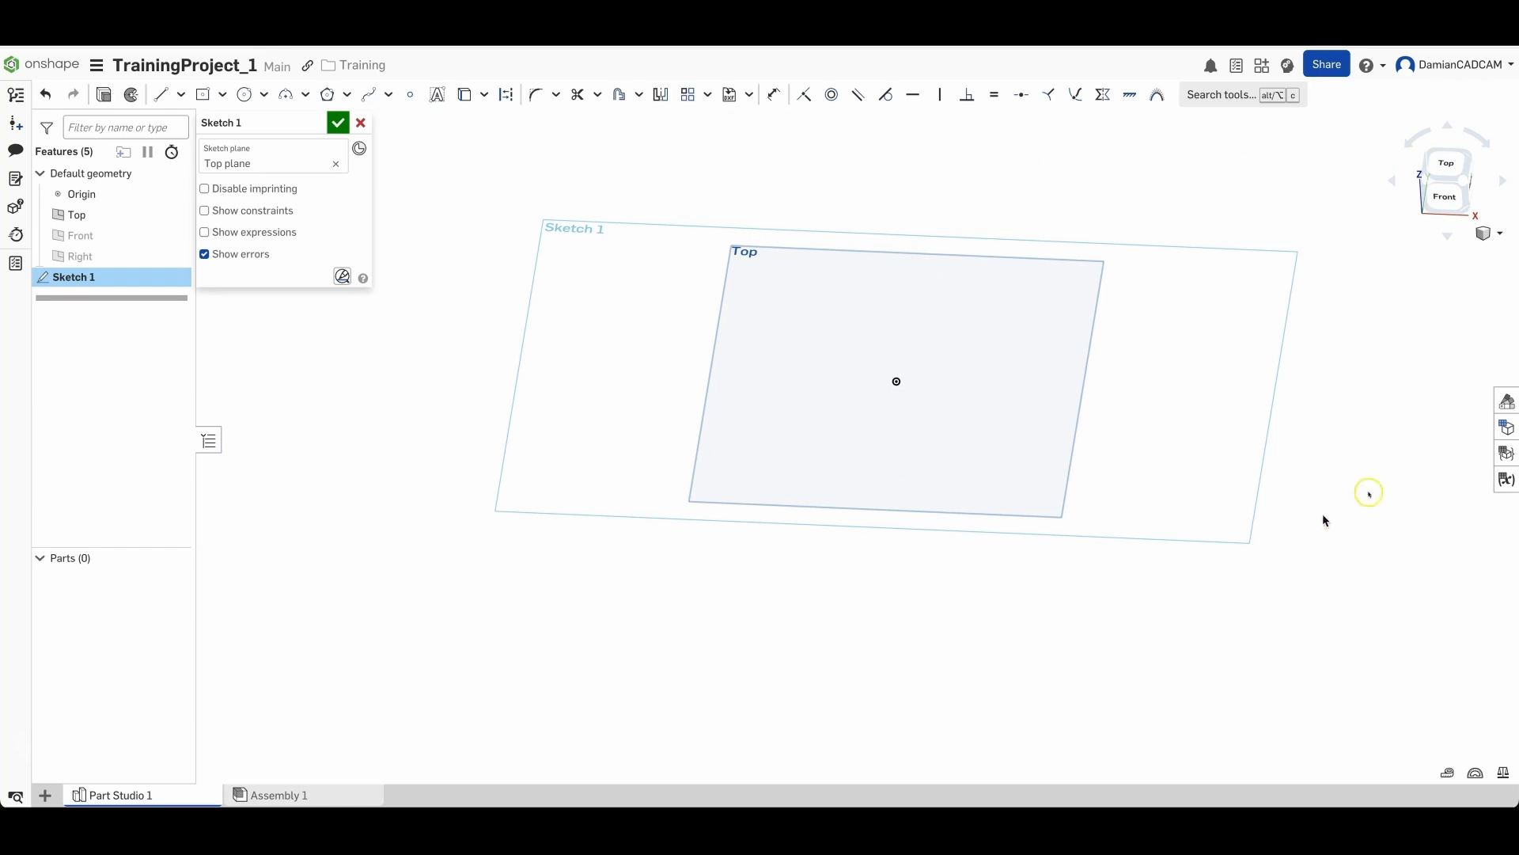
pyautogui.click(1421, 371)
pyautogui.rightClick(1349, 457)
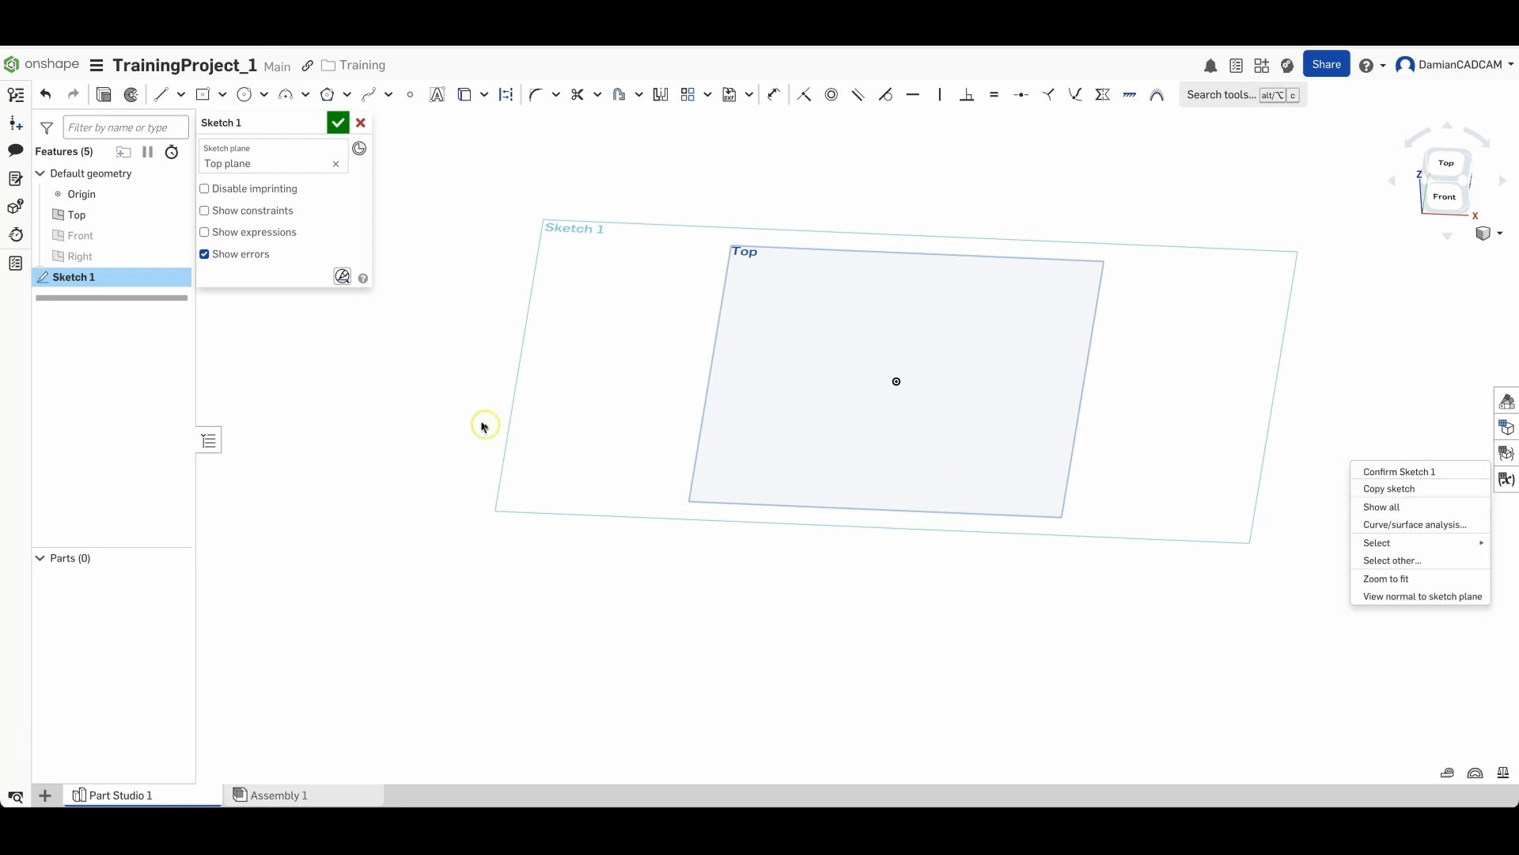
pyautogui.rightClick(857, 182)
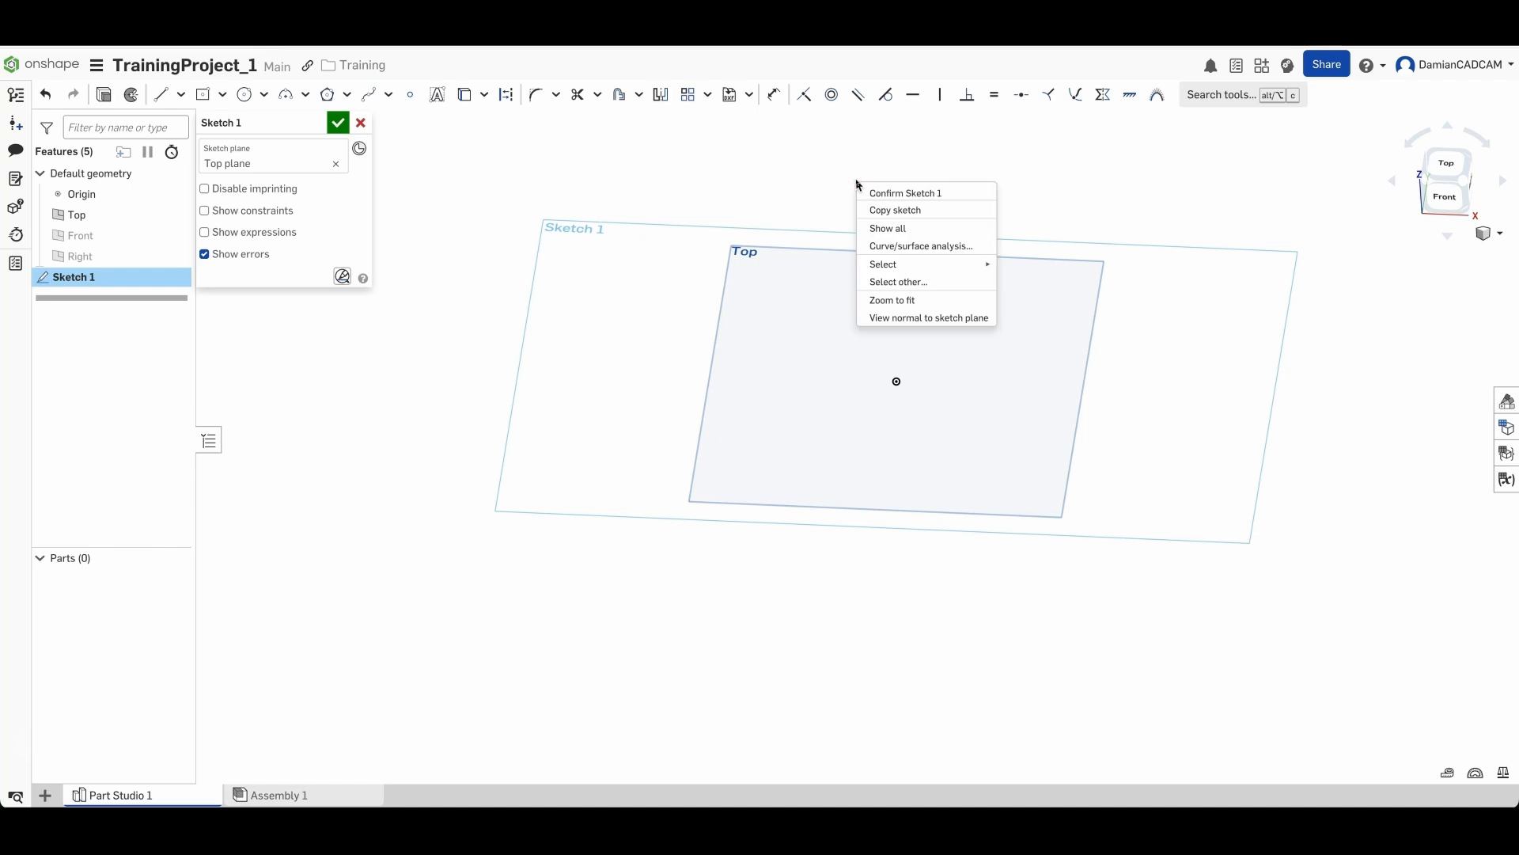
pyautogui.click(918, 320)
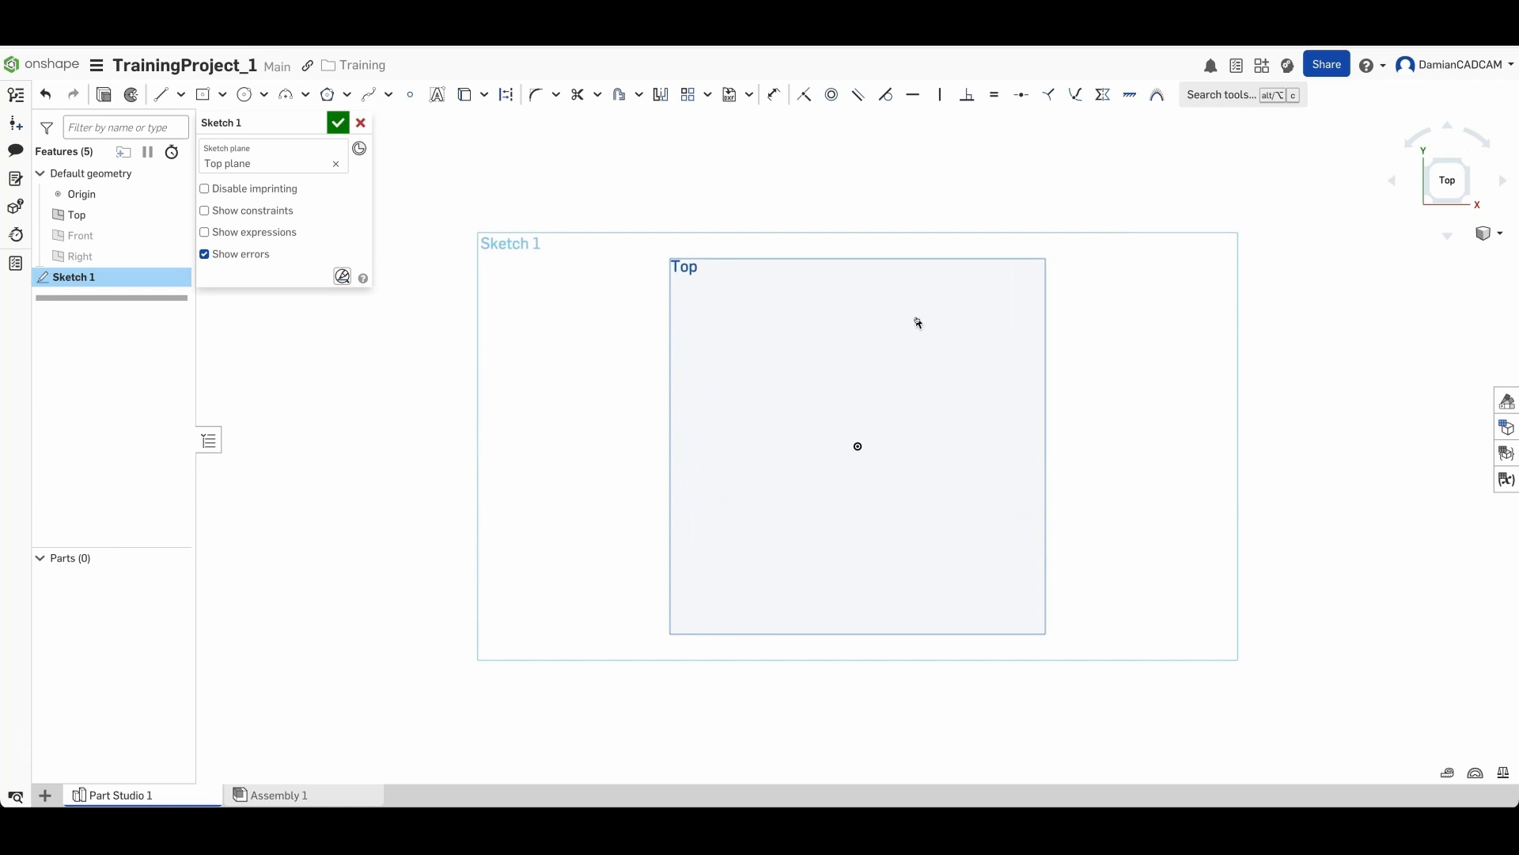
pyautogui.moveTo(1065, 688); pyautogui.dragTo(1000, 620, button='right')
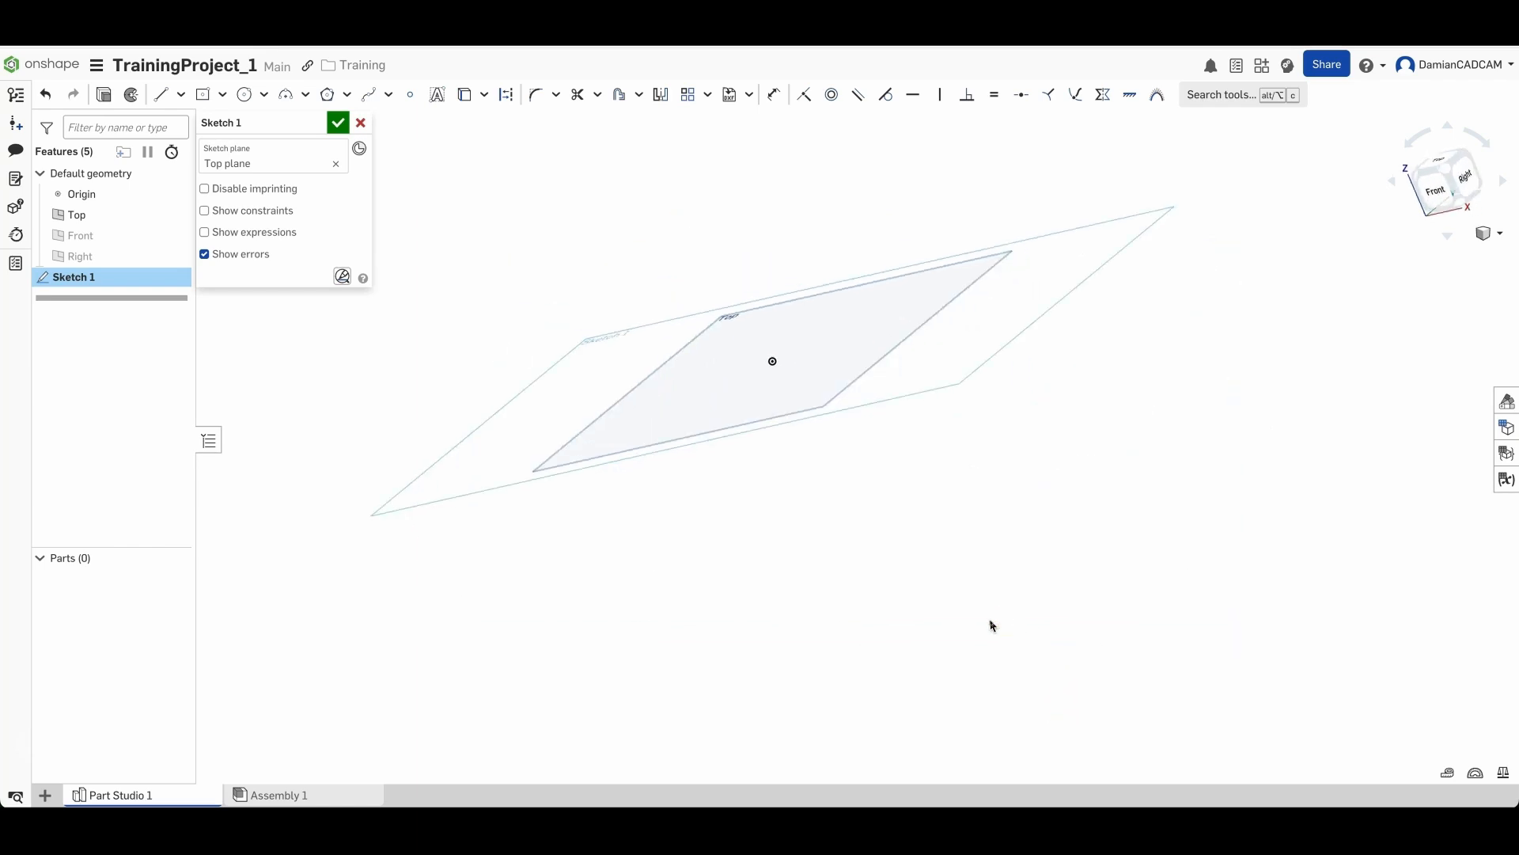
pyautogui.press('n')
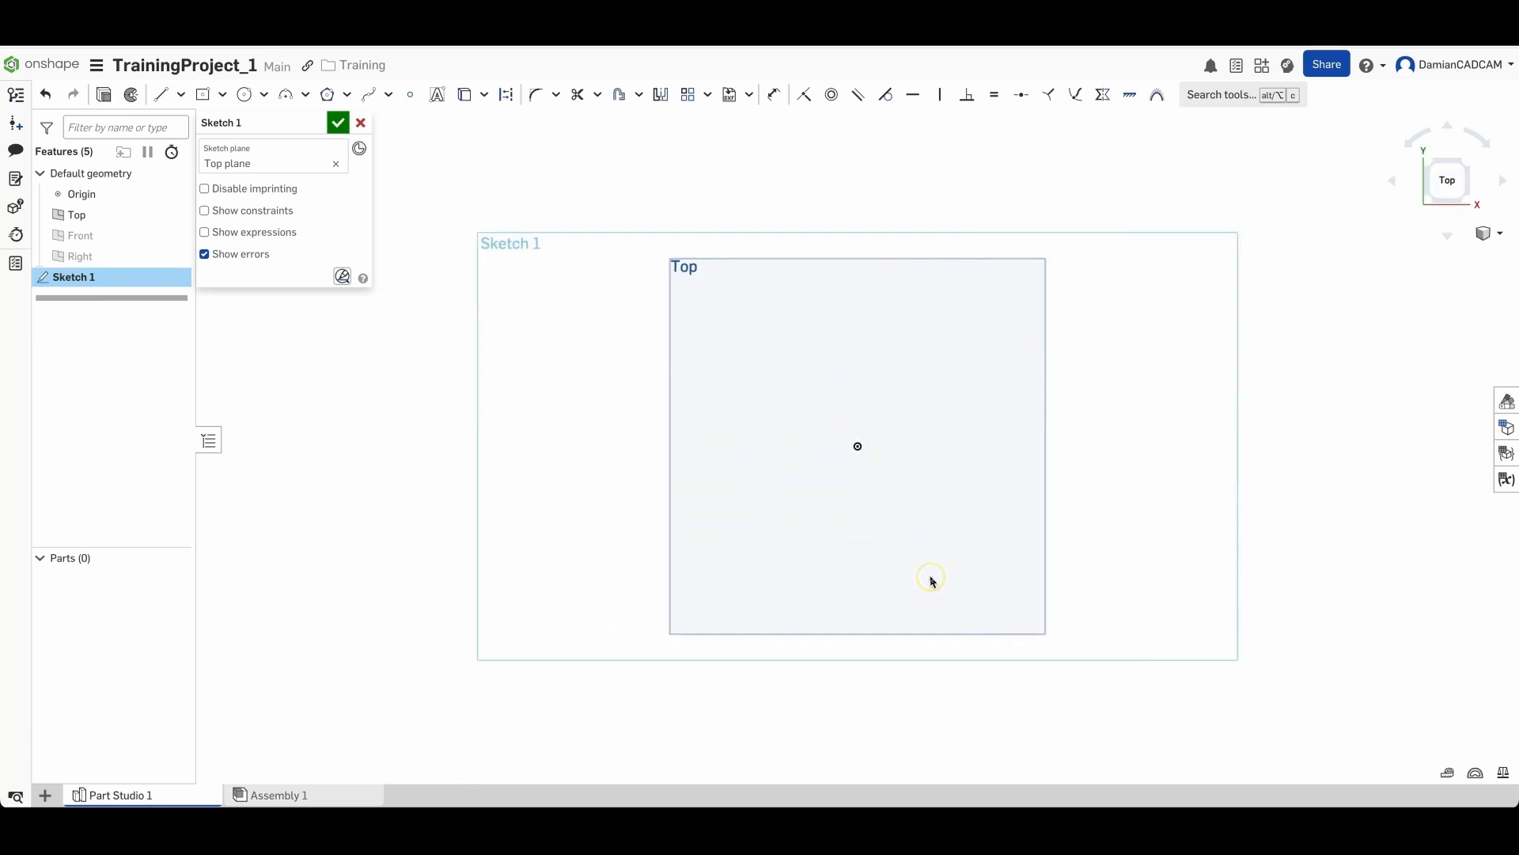
pyautogui.scroll(-1, 798, 465)
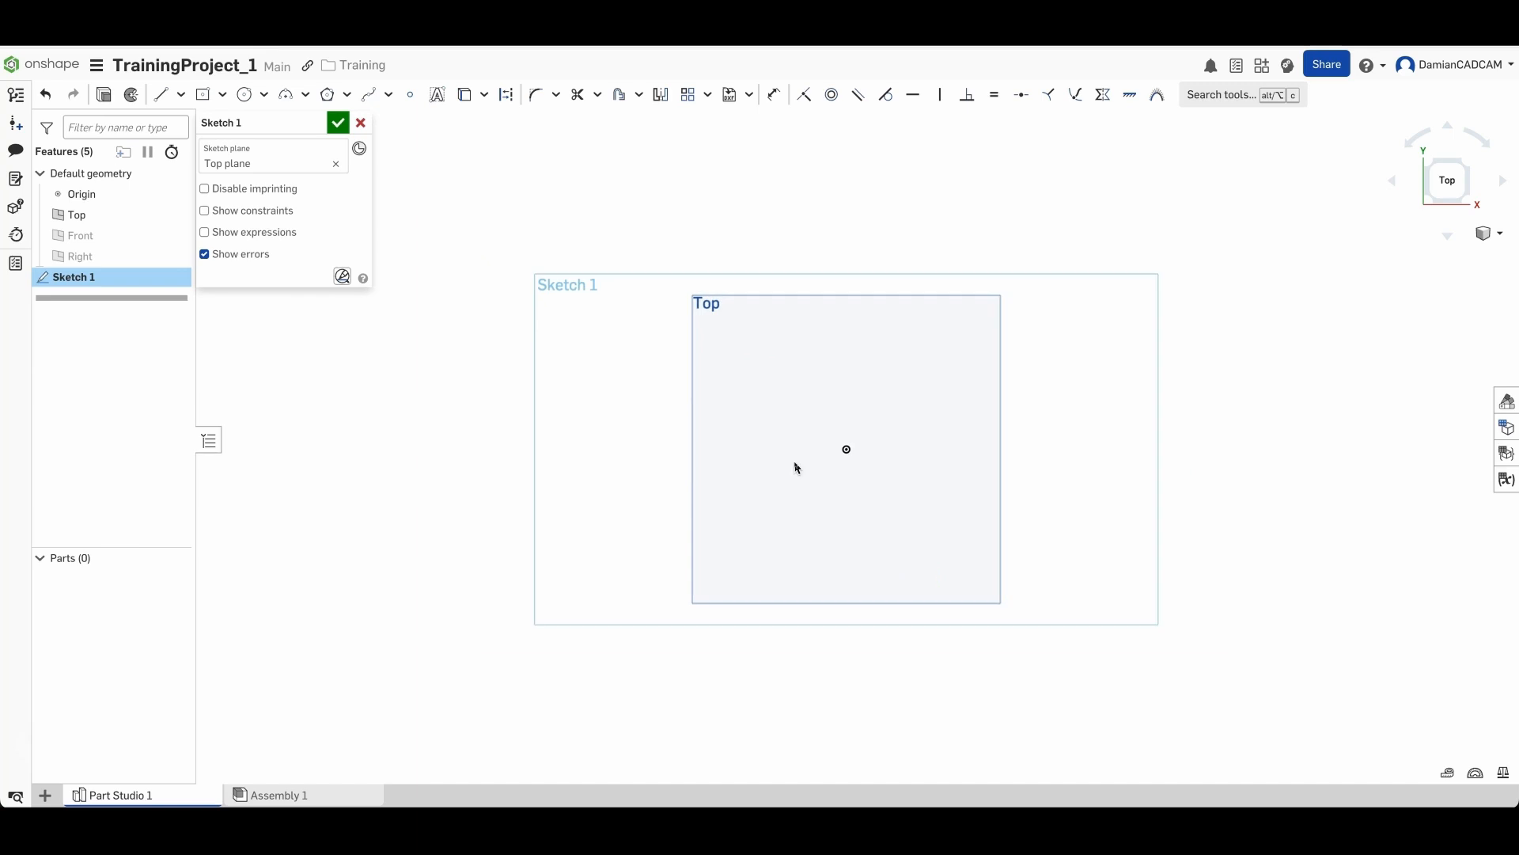
pyautogui.scroll(2, 797, 467)
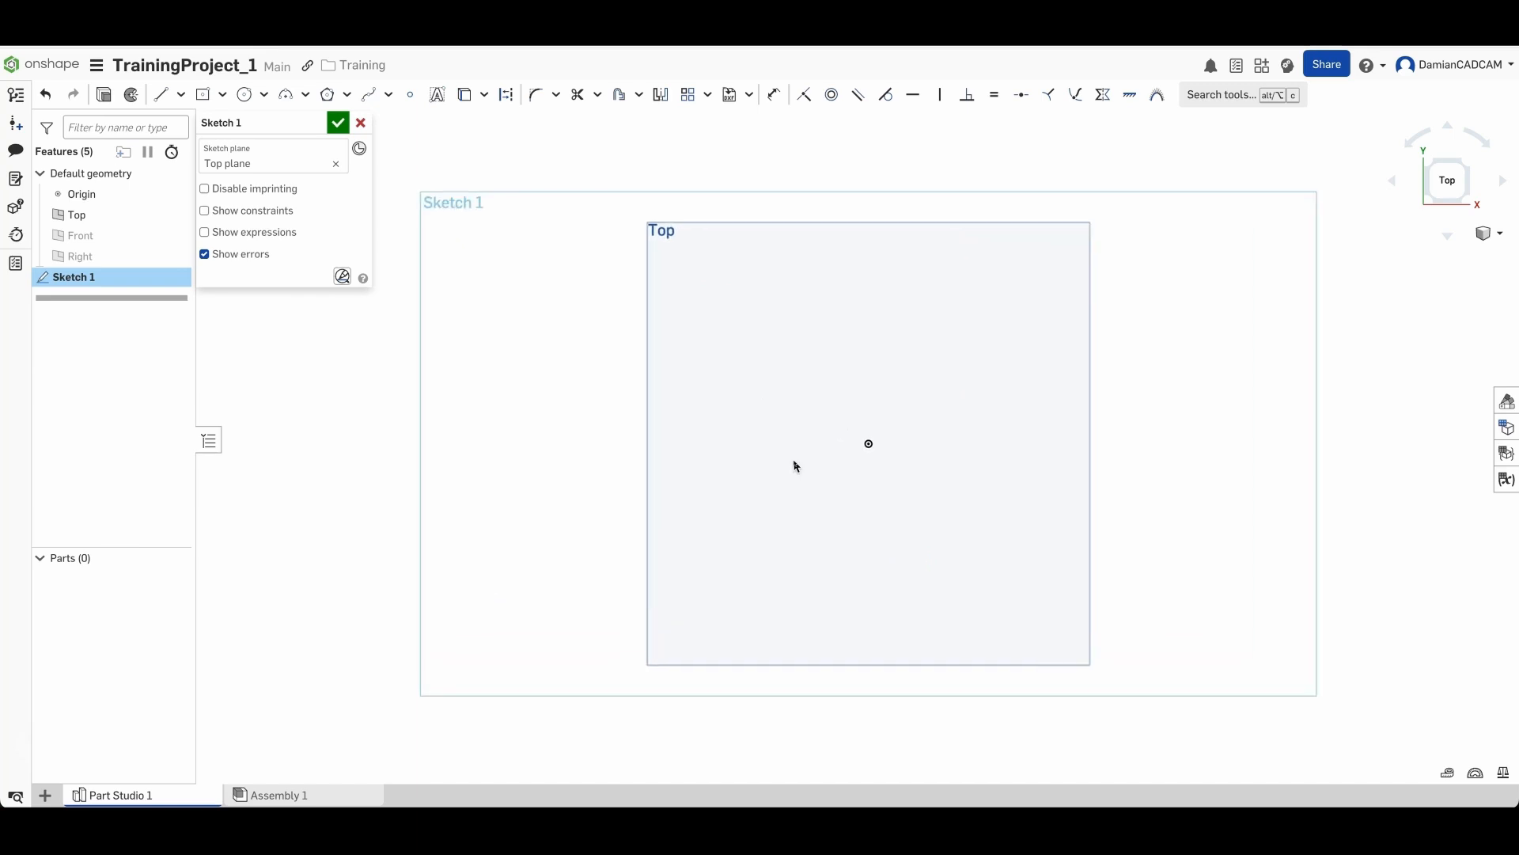
pyautogui.click(789, 452)
# - Sketch a corner rectangle about 95 by 46 mm to the upper right of the origin
pyautogui.click(224, 96)
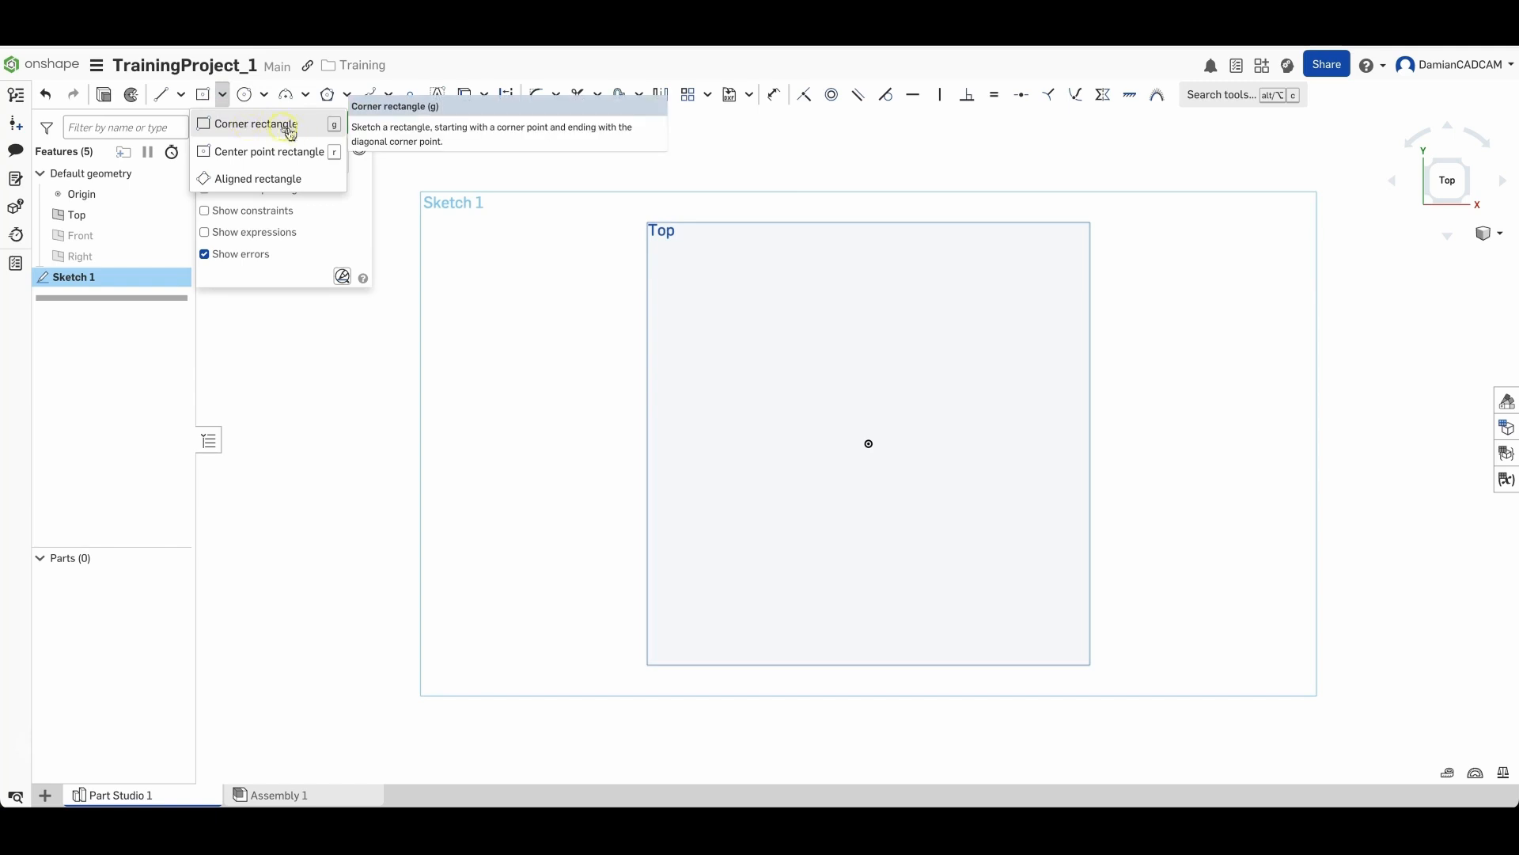
pyautogui.click(239, 126)
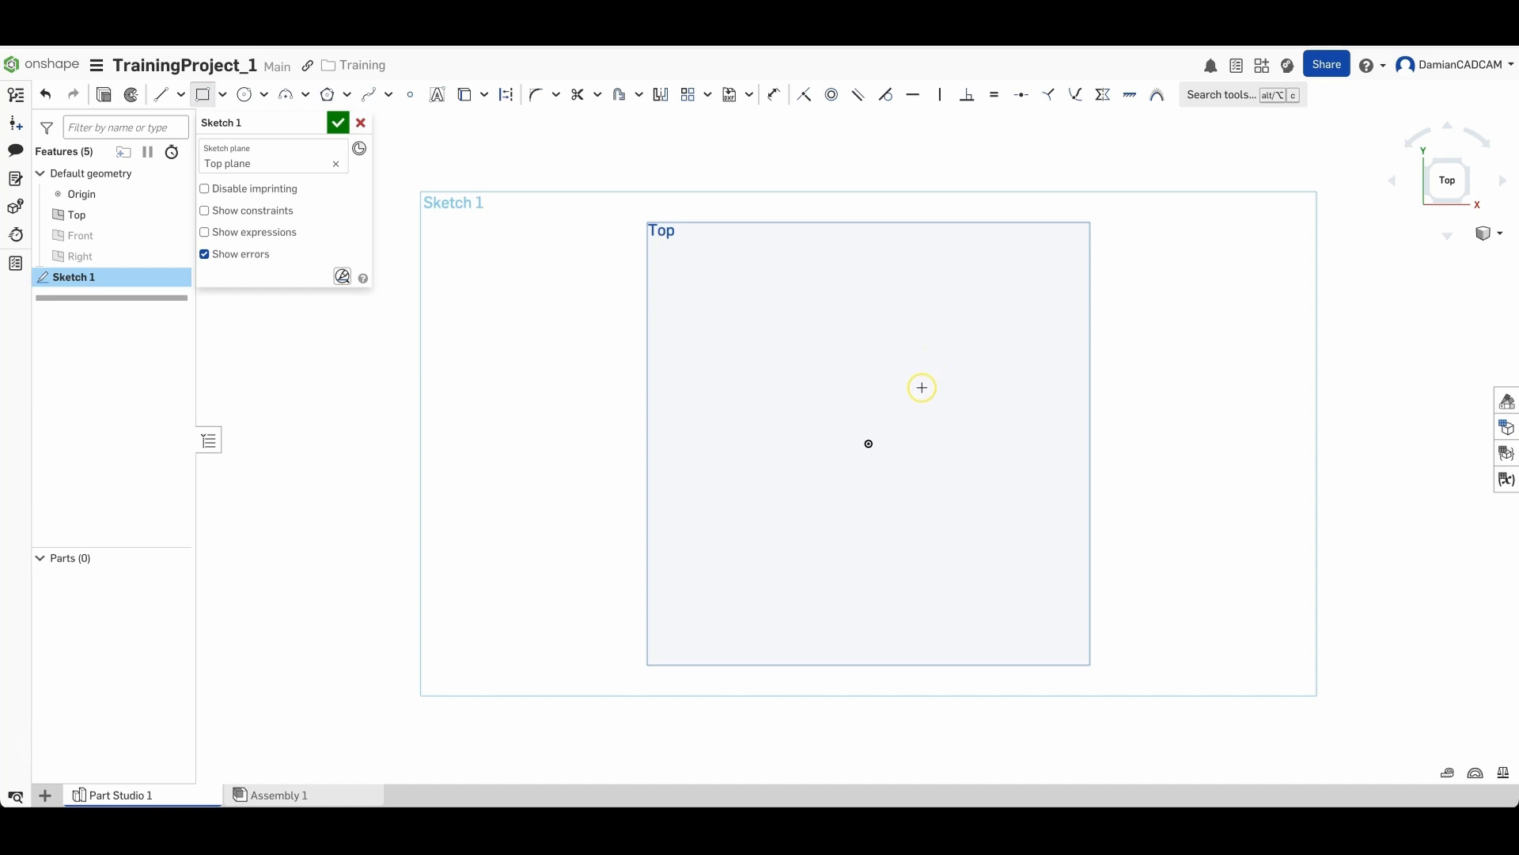
pyautogui.click(922, 394)
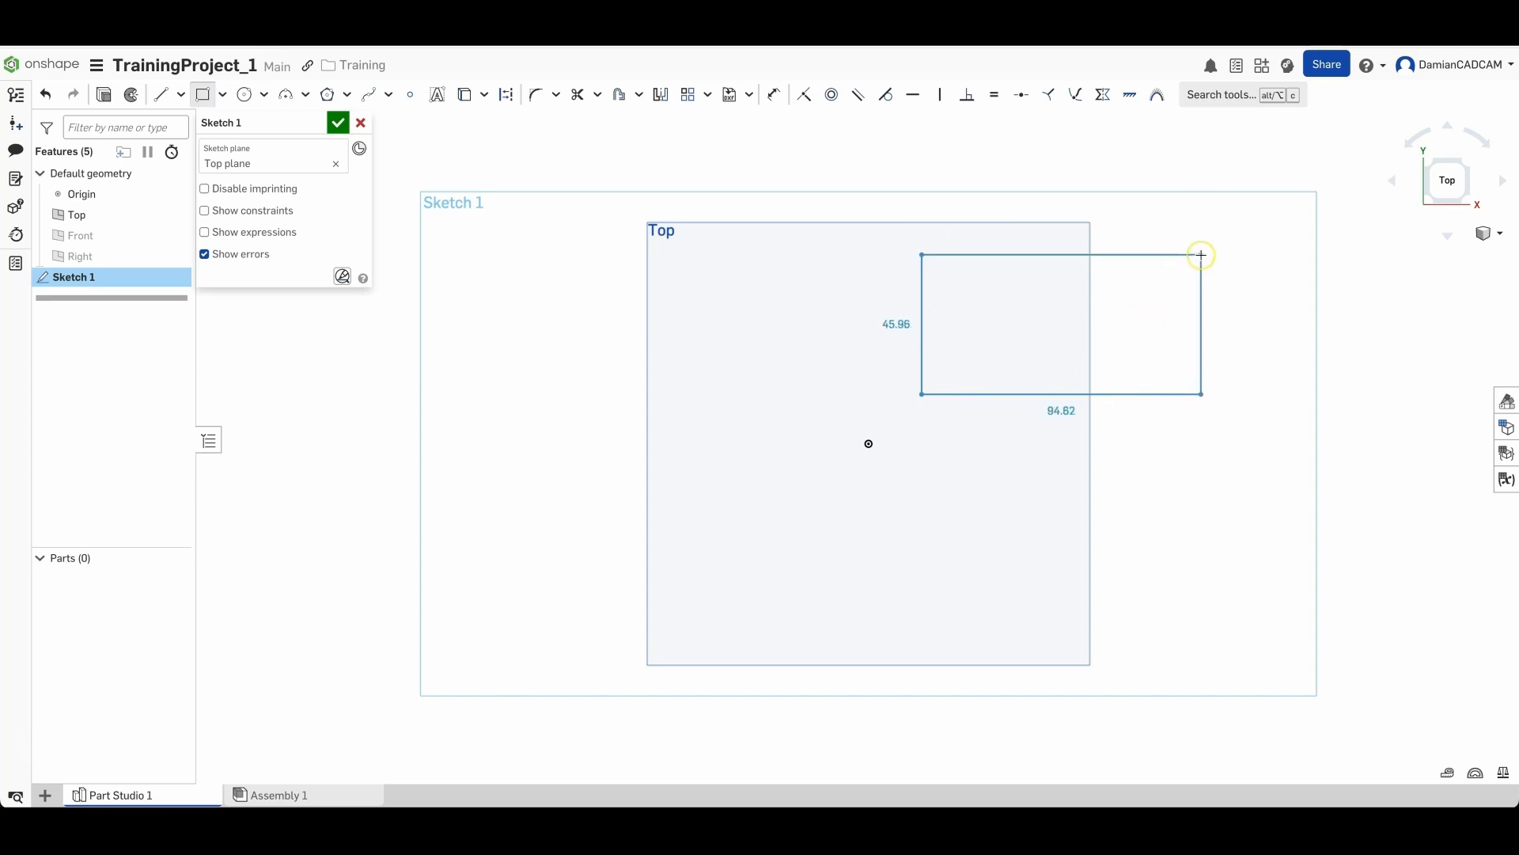
pyautogui.click(1202, 258)
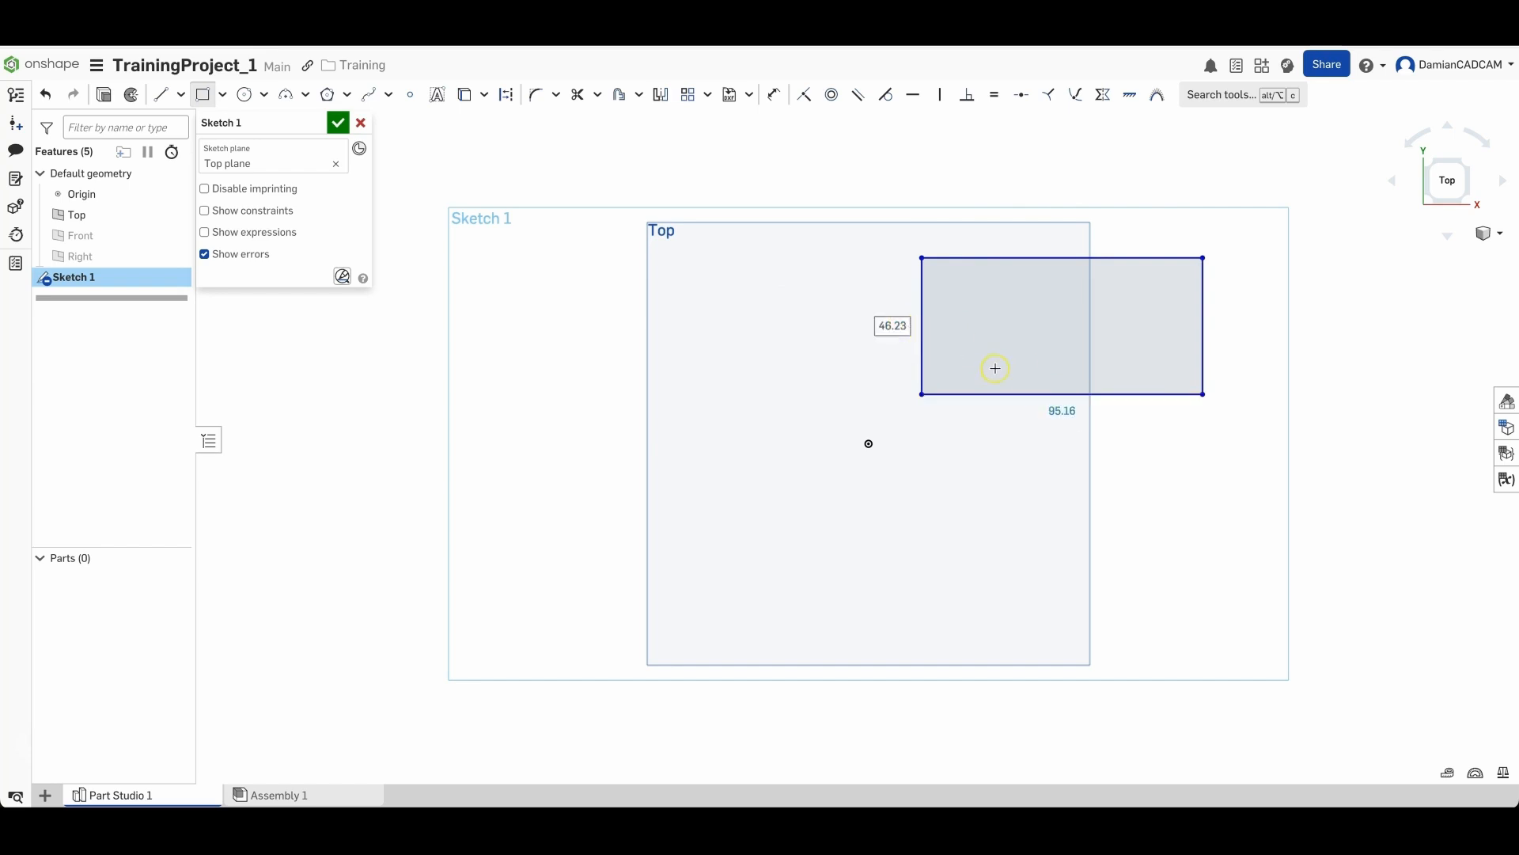
# - Sketch a second corner rectangle about 43 by 41 mm to the upper left of the origin
pyautogui.click(667, 291)
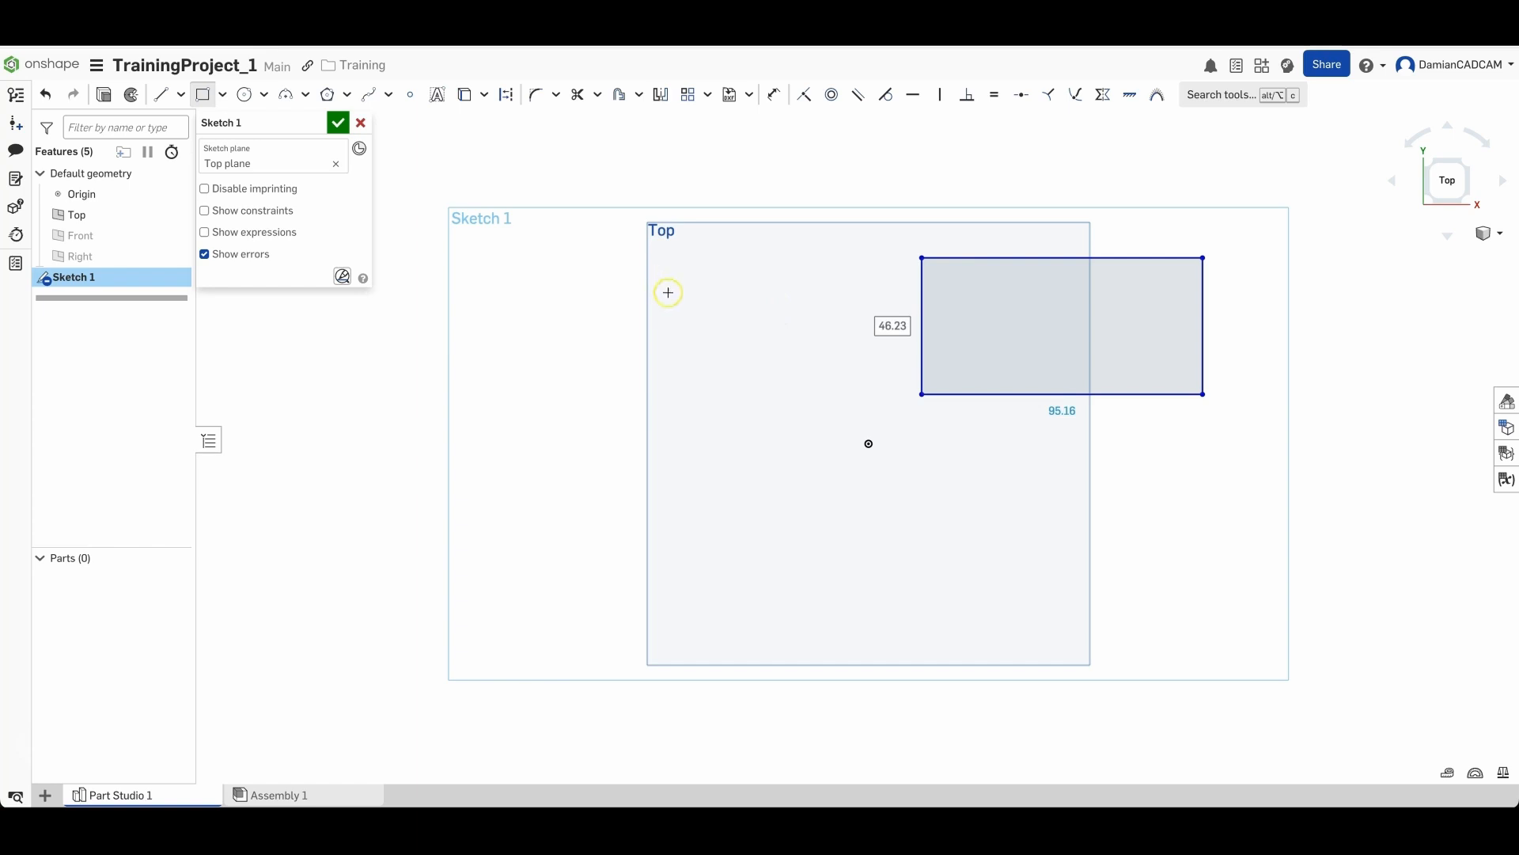
pyautogui.click(793, 411)
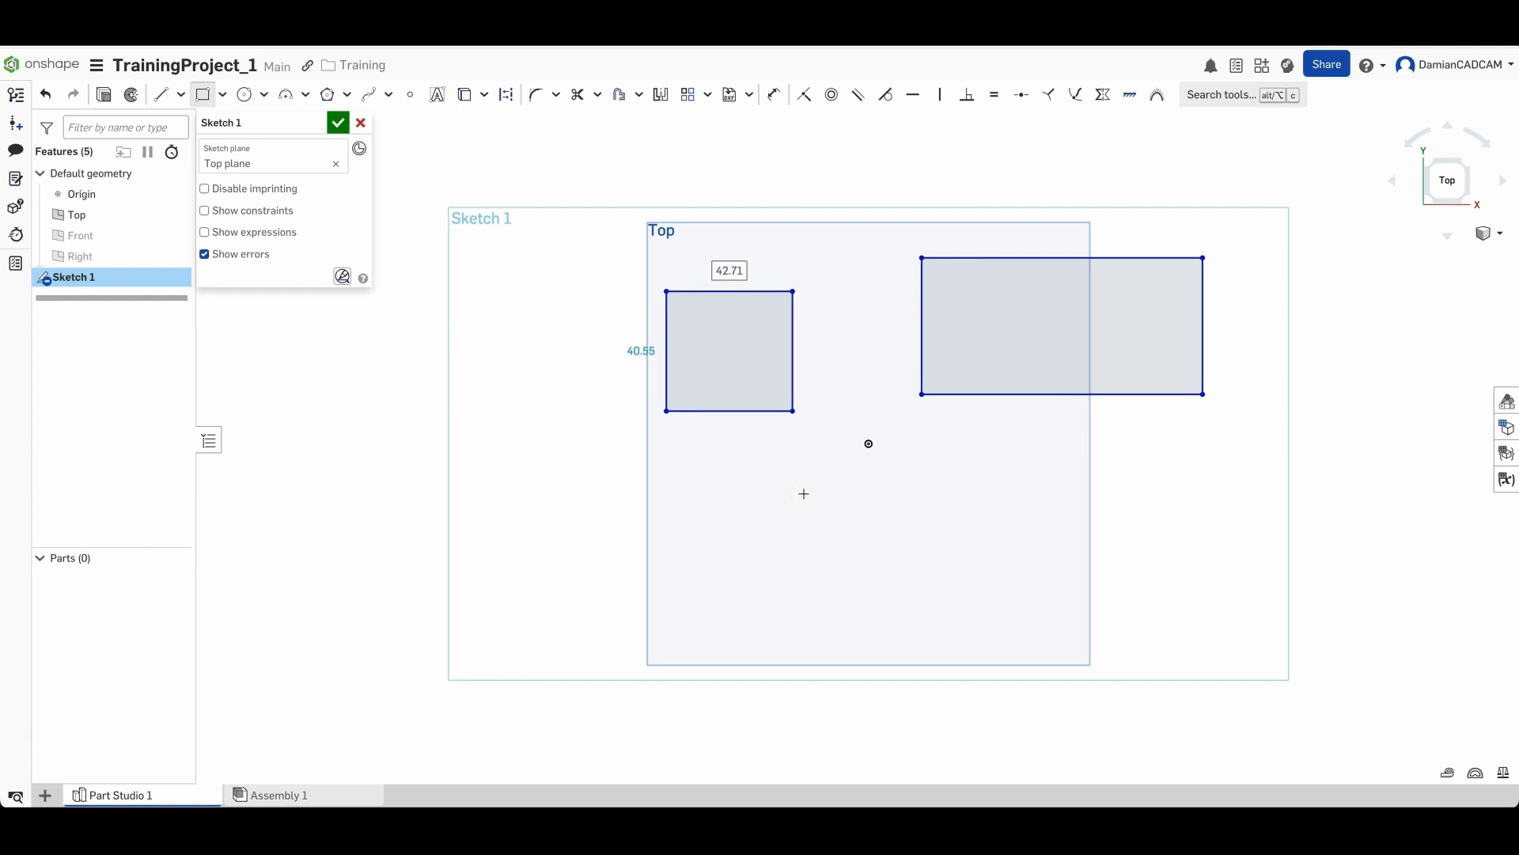
pyautogui.press('Escape')
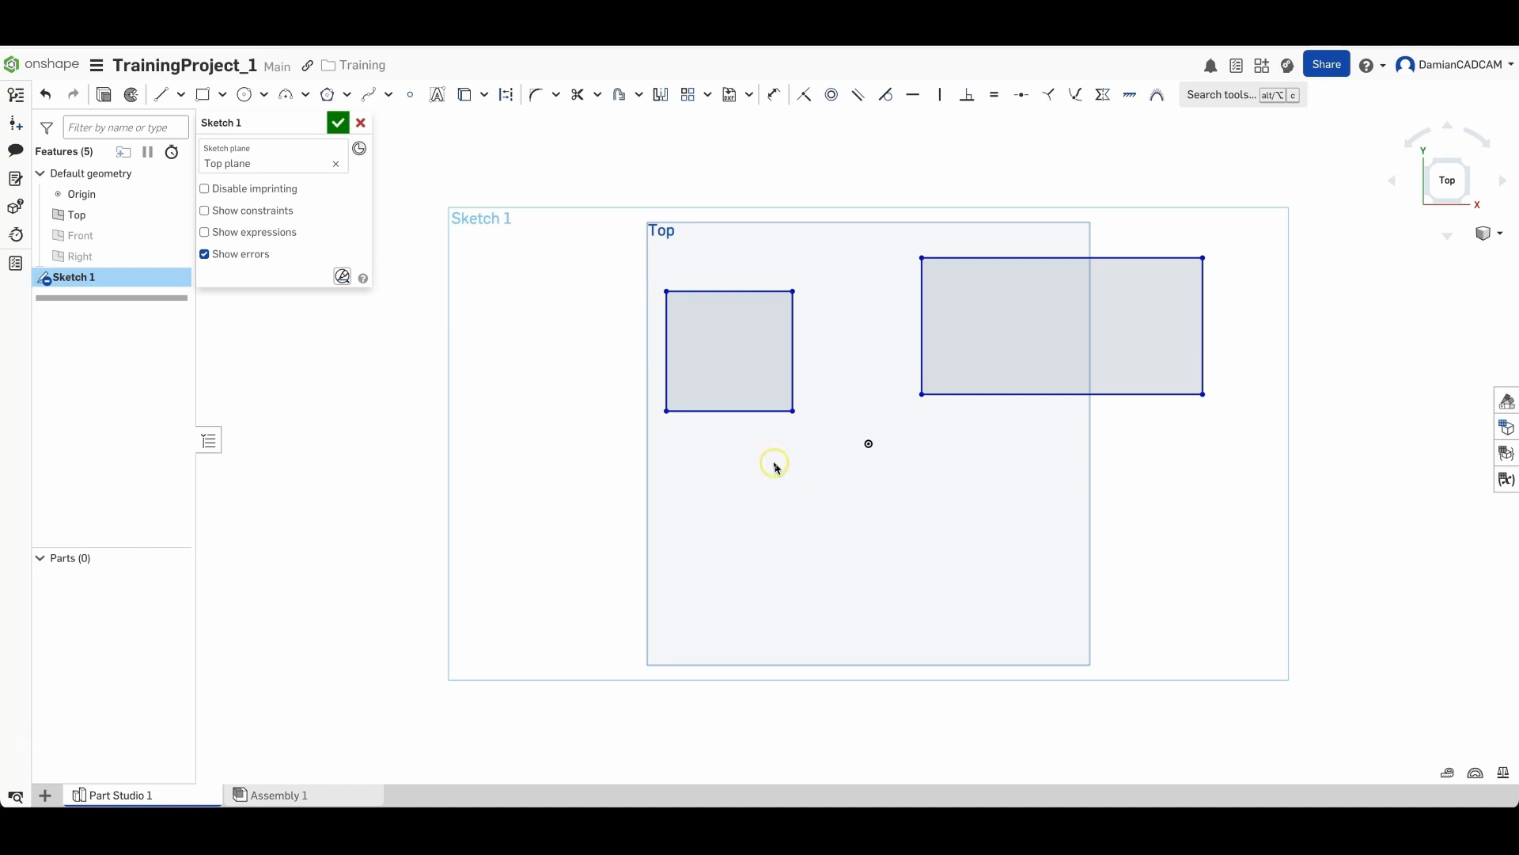
# - Try window and crossing box selections on the small rectangle's edges
pyautogui.click(1000, 274)
pyautogui.moveTo(622, 265); pyautogui.dragTo(832, 447)
pyautogui.click(622, 321)
pyautogui.moveTo(627, 257); pyautogui.dragTo(743, 344)
pyautogui.click(567, 339)
pyautogui.moveTo(841, 261); pyautogui.dragTo(638, 448)
pyautogui.click(603, 369)
pyautogui.moveTo(592, 250); pyautogui.dragTo(817, 432)
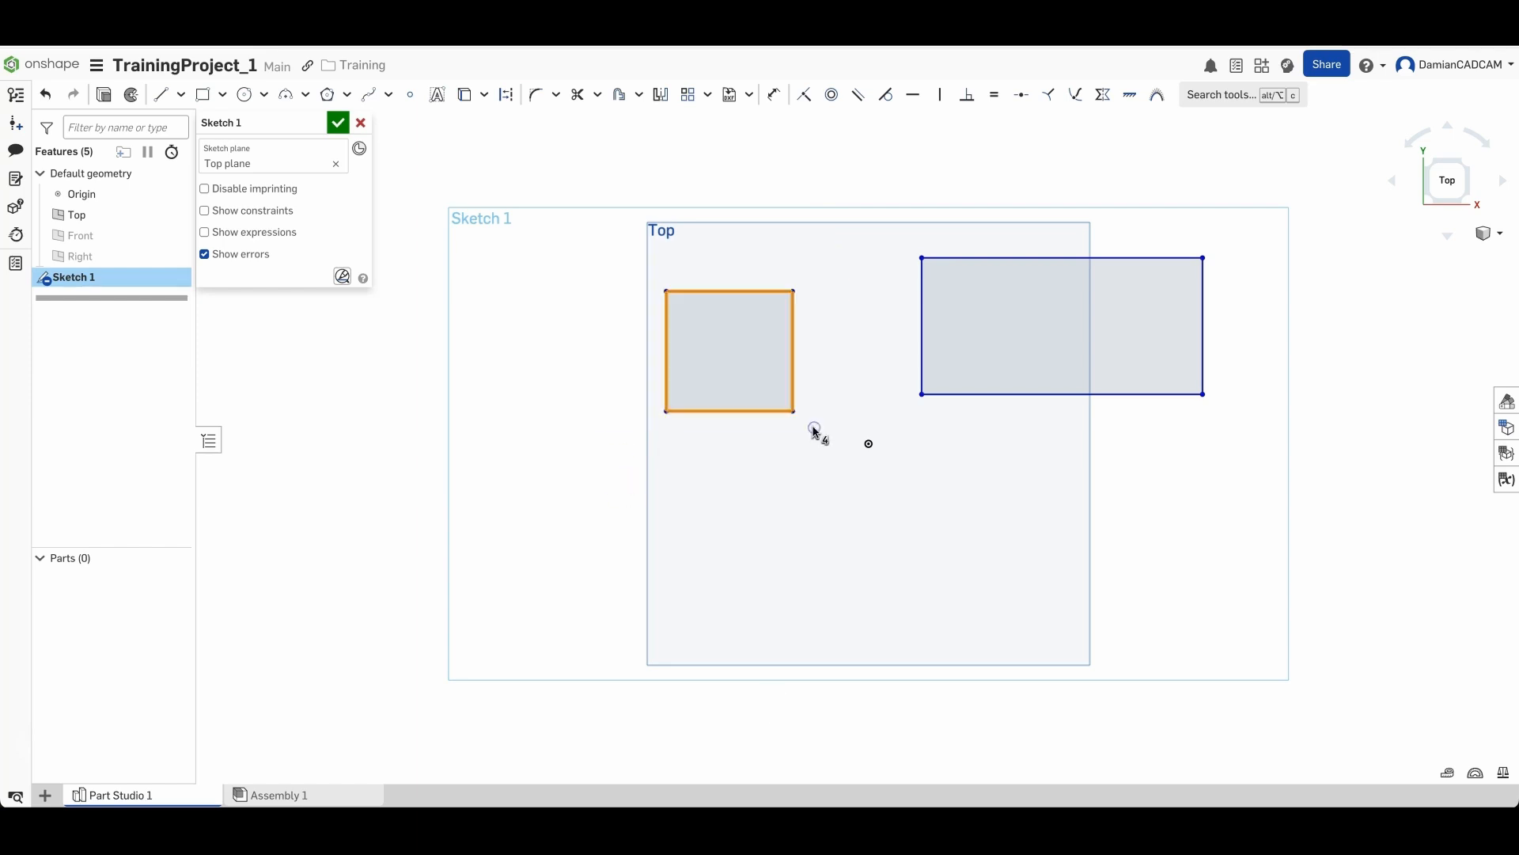
pyautogui.click(631, 263)
pyautogui.moveTo(630, 263); pyautogui.dragTo(739, 329)
pyautogui.moveTo(618, 249); pyautogui.dragTo(831, 320)
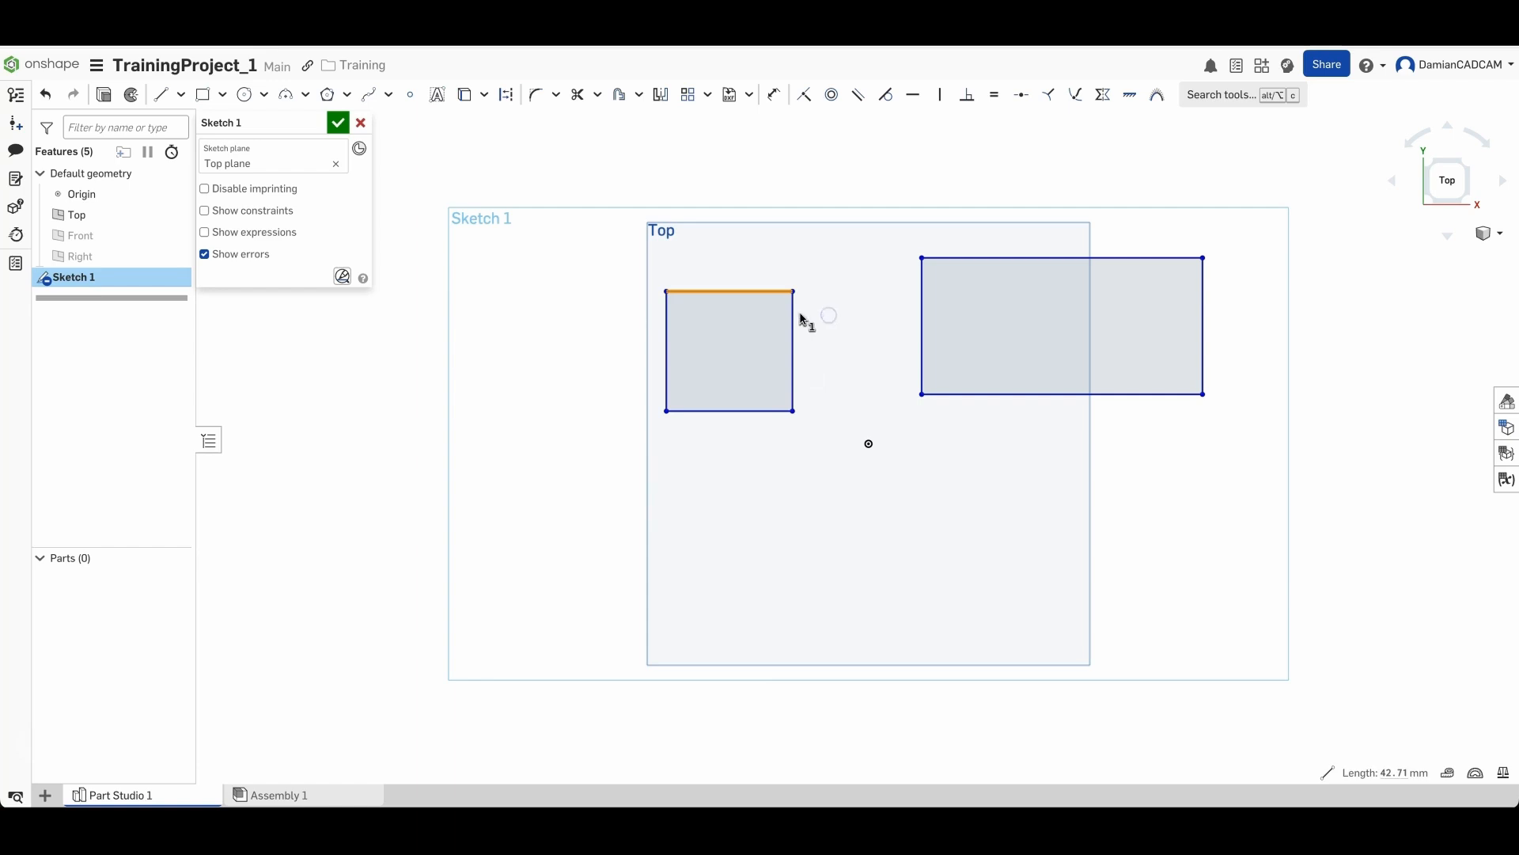
pyautogui.click(618, 242)
pyautogui.moveTo(845, 252); pyautogui.dragTo(768, 320)
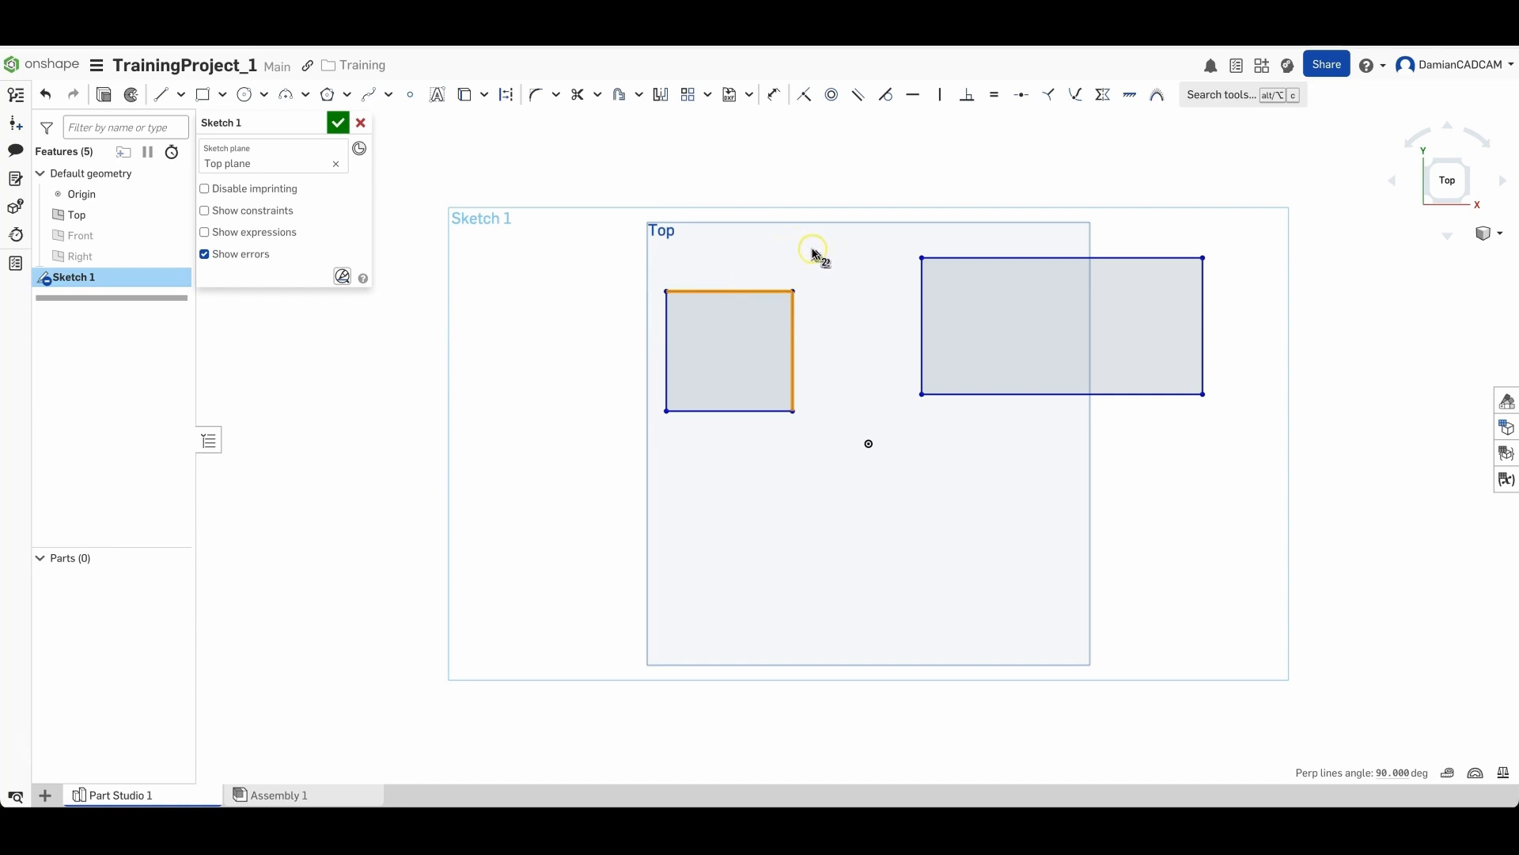
pyautogui.click(586, 251)
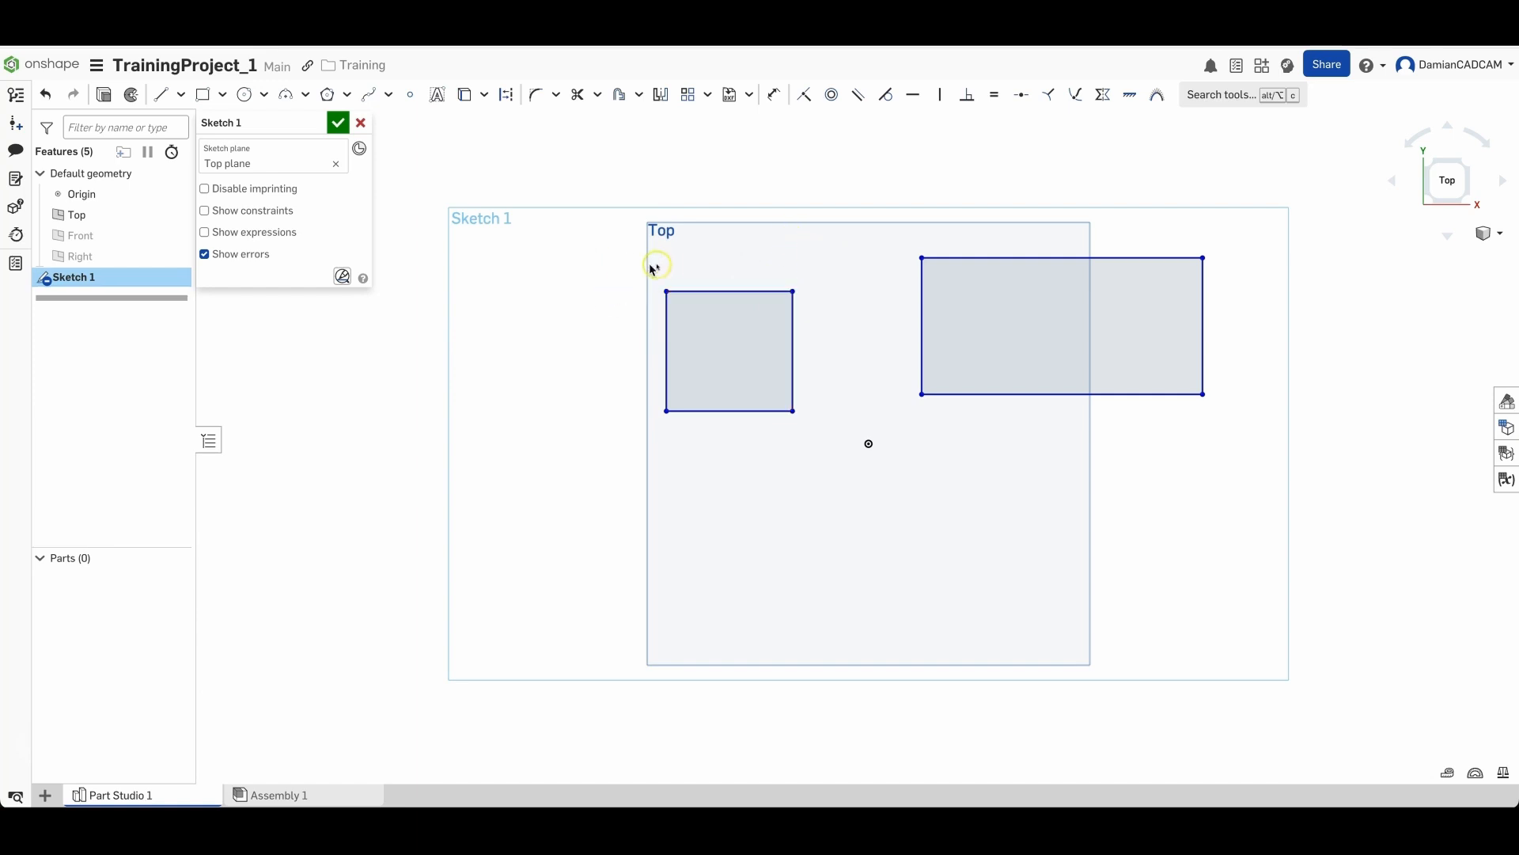
# - Select the small rectangle's four edges one by one, then clear the selection
pyautogui.click(708, 291)
pyautogui.click(794, 329)
pyautogui.click(750, 411)
pyautogui.click(666, 360)
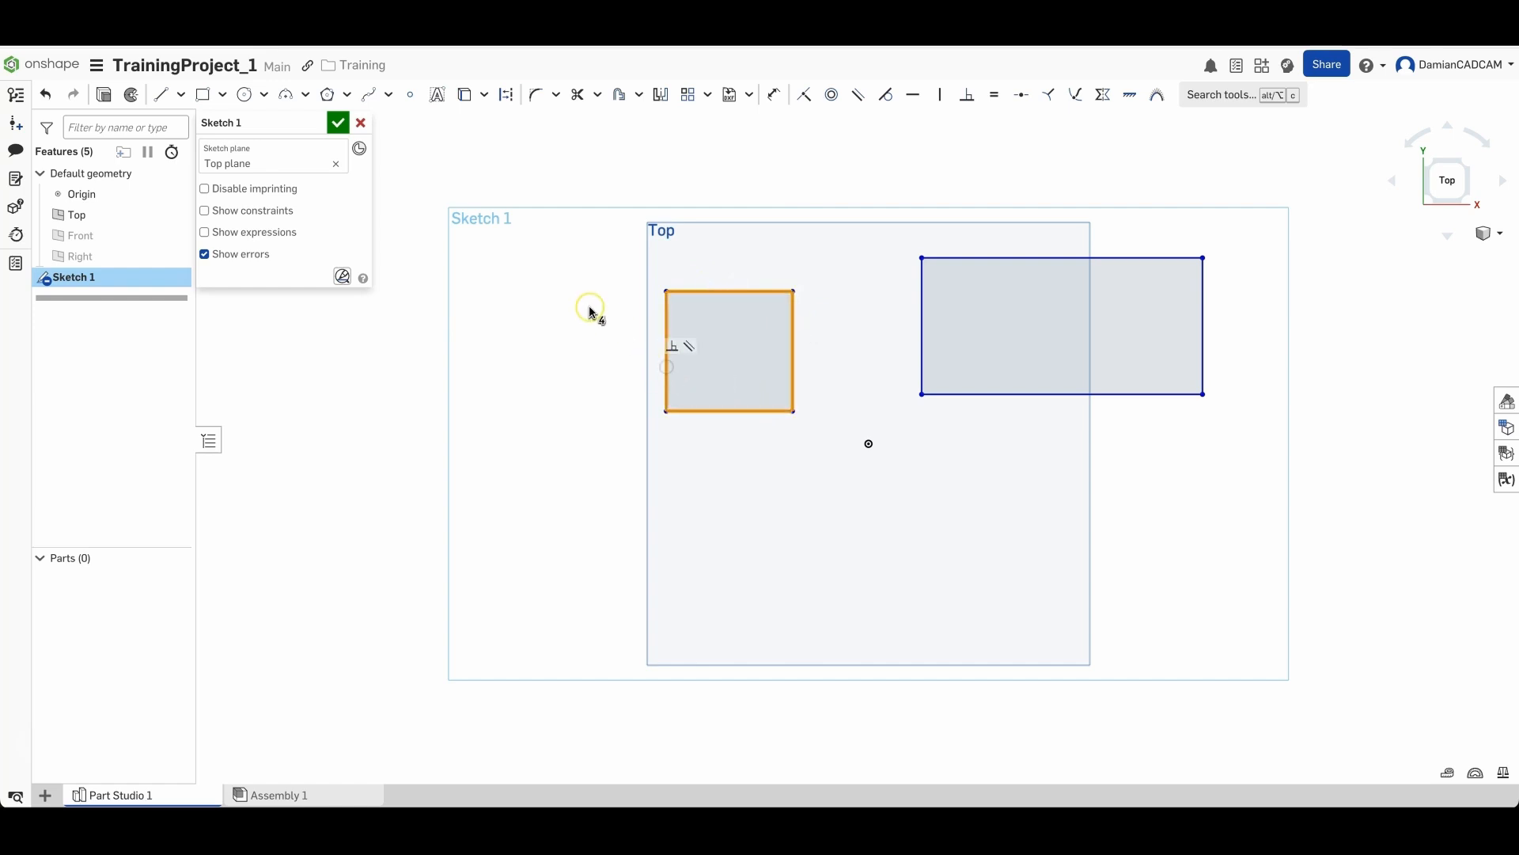
pyautogui.click(591, 325)
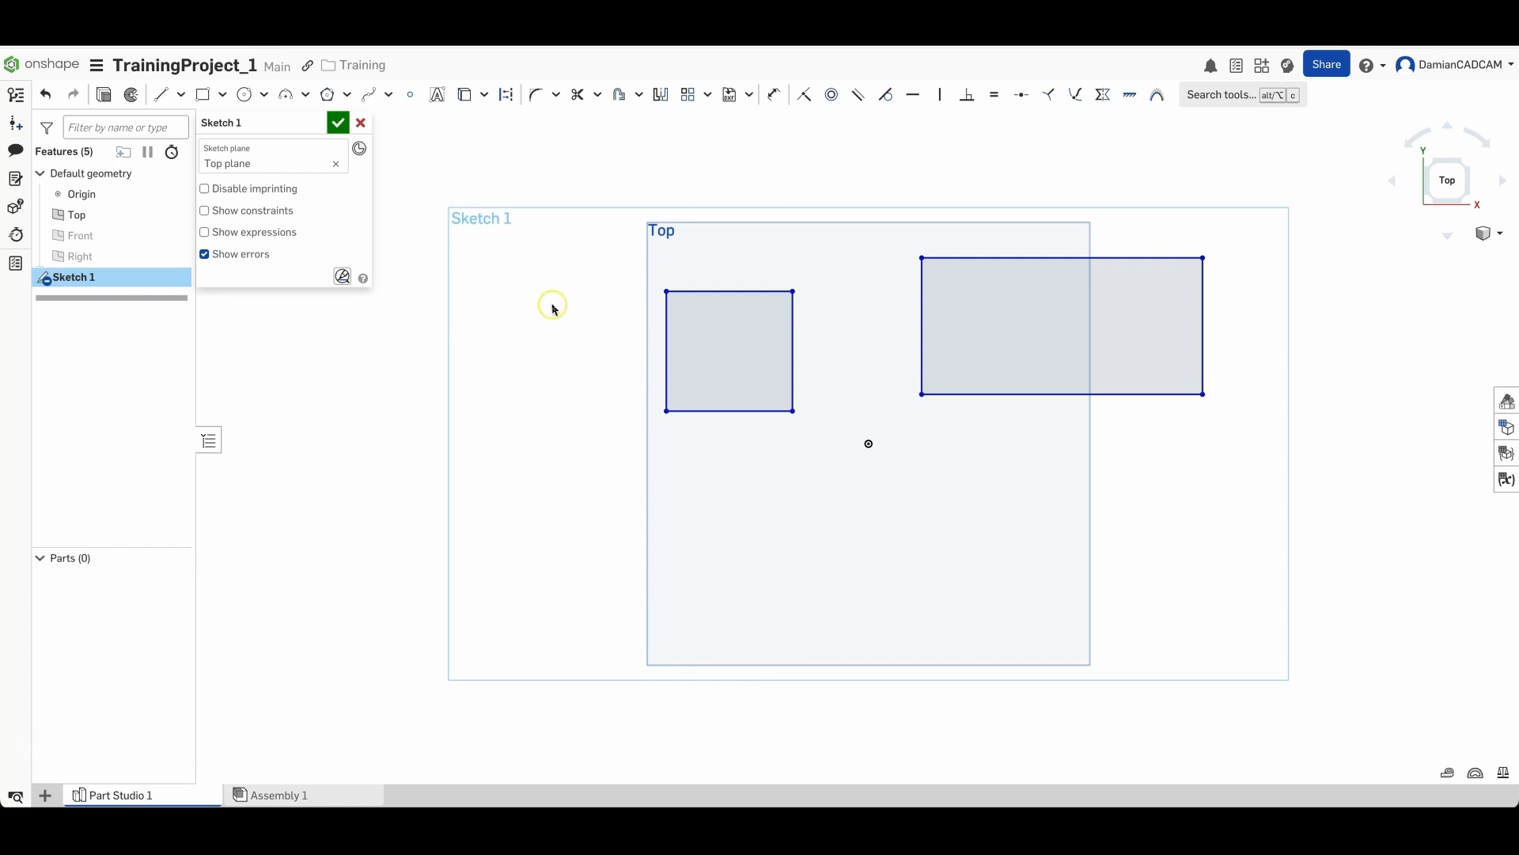
# - Box-select the small rectangle and delete it
pyautogui.moveTo(594, 254); pyautogui.dragTo(852, 456)
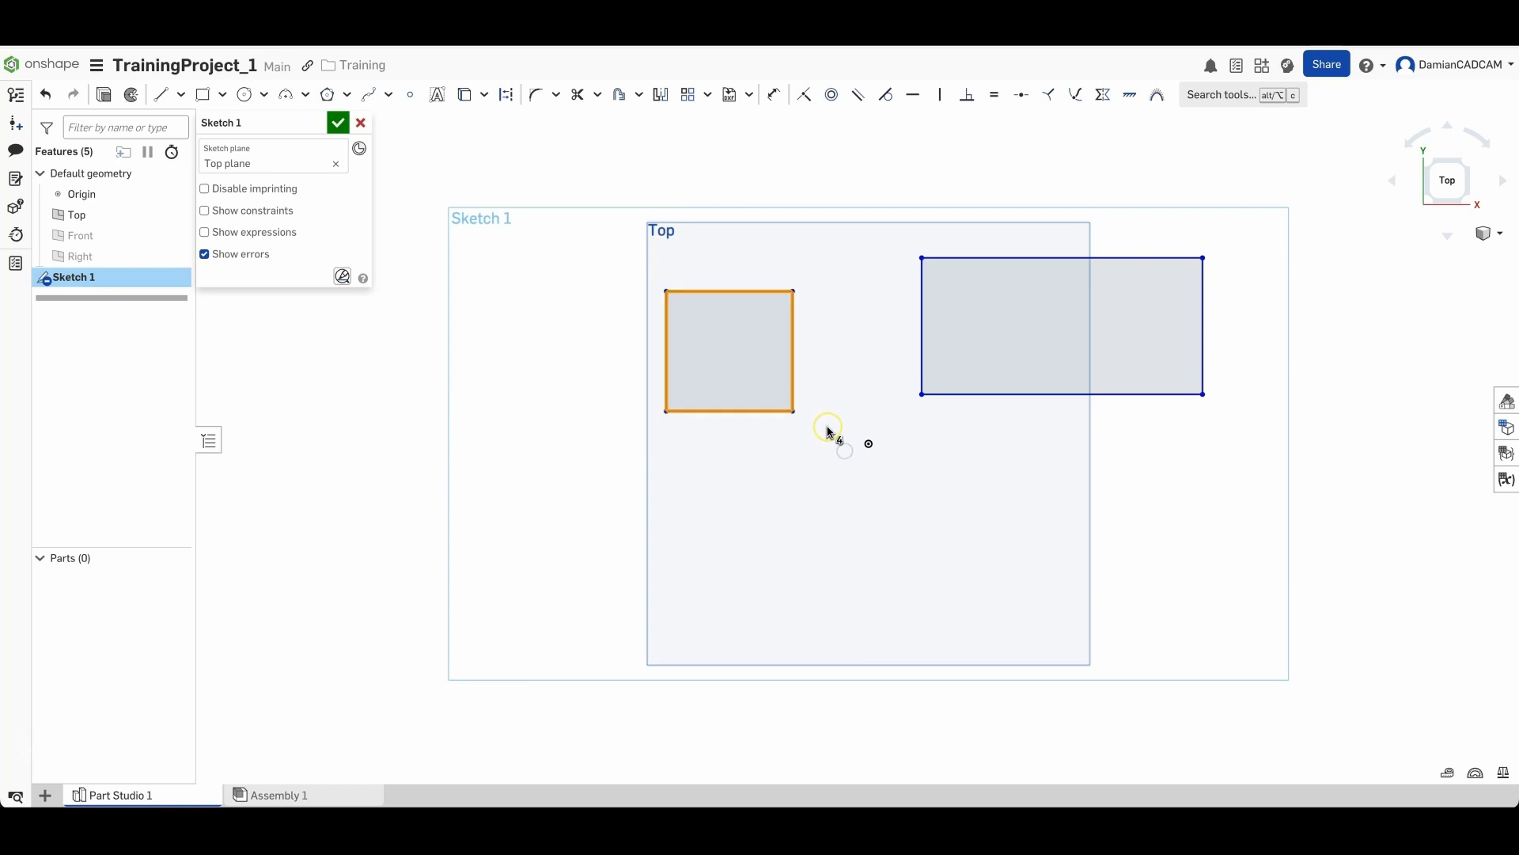
pyautogui.press('Delete')
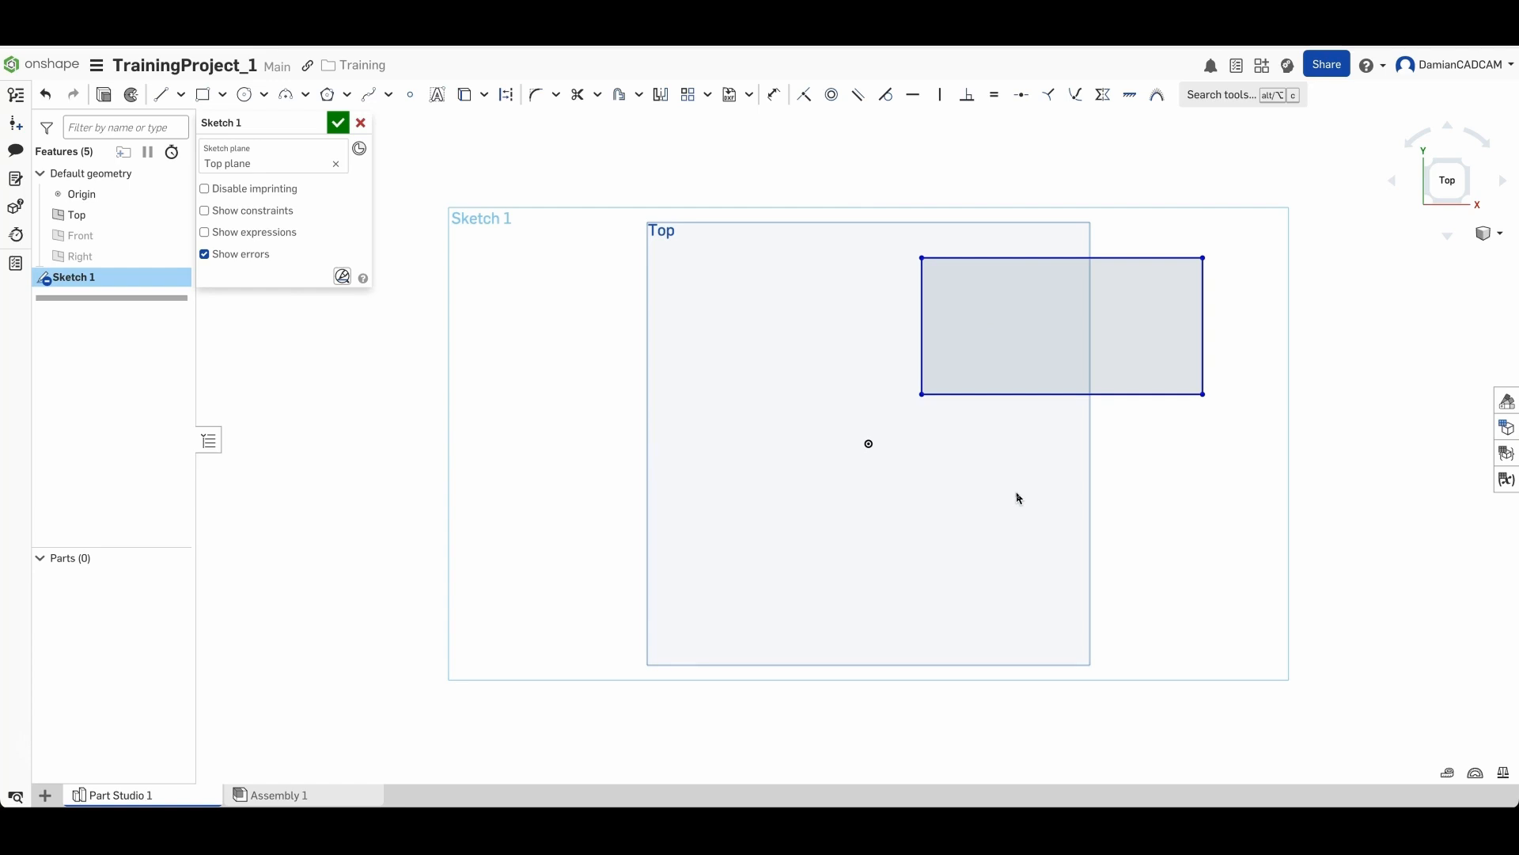
pyautogui.click(924, 449)
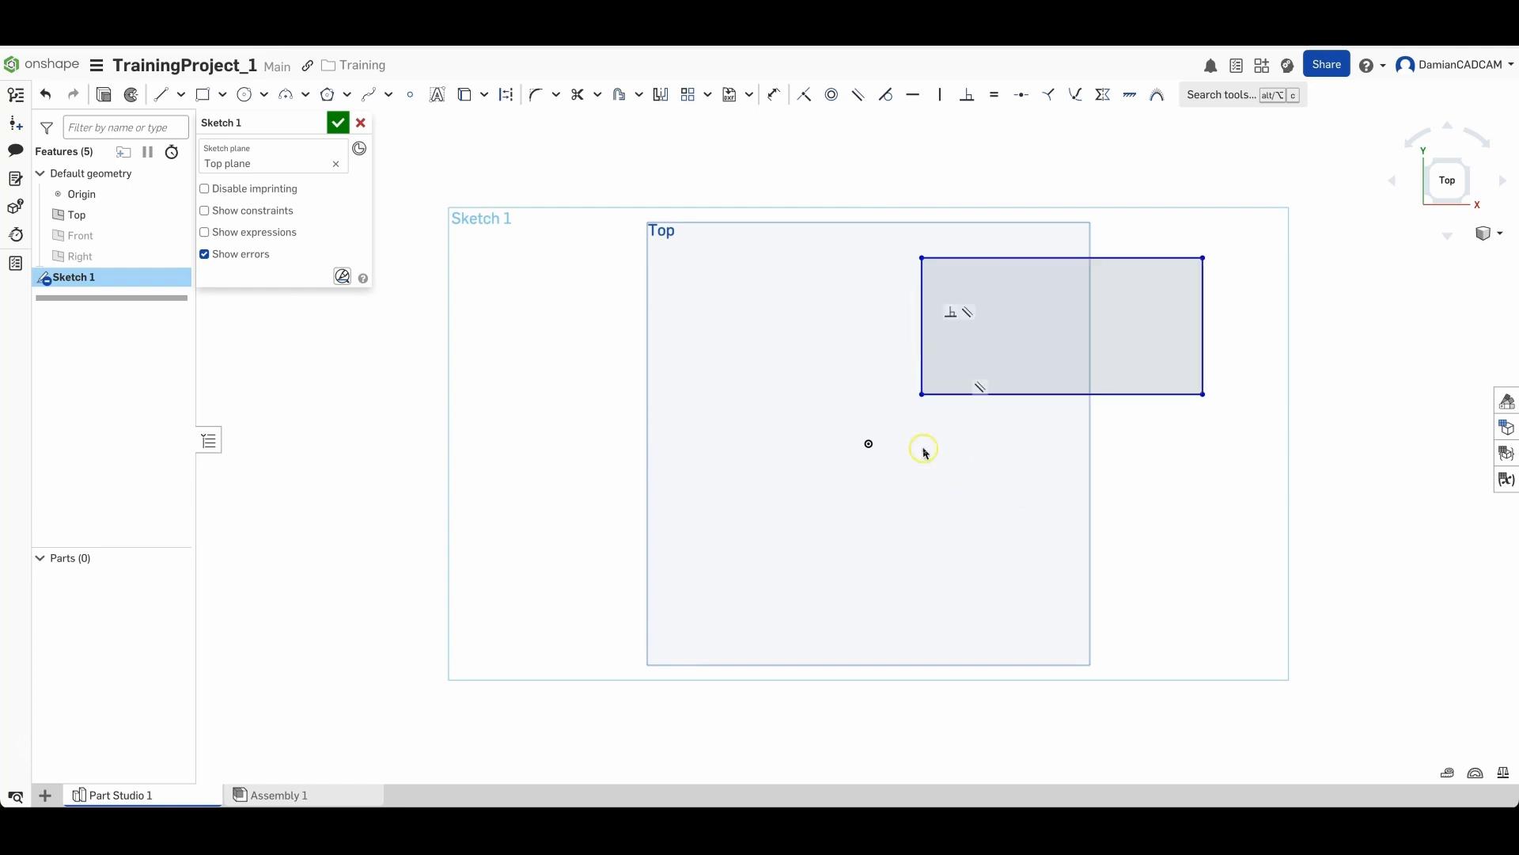